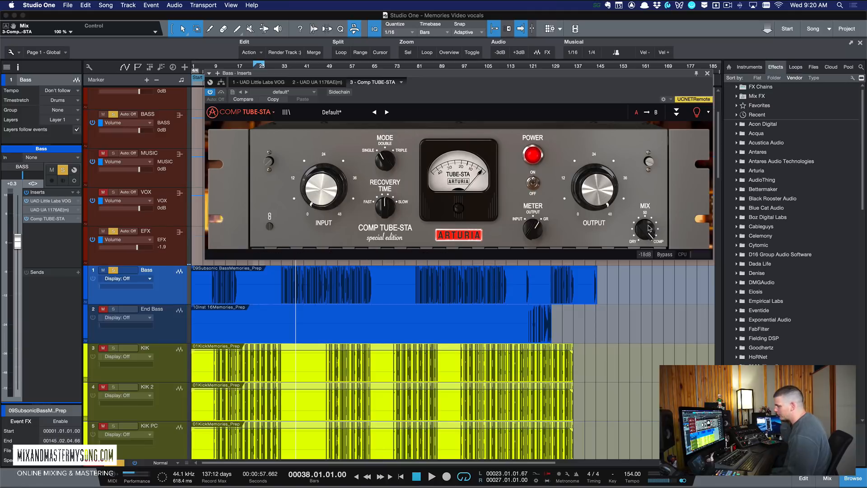
Try adjusting the dry/compressed Mix amount on the Bass channel's Comp TUBE-STA compressor
left_click_drag(649, 228, 649, 229)
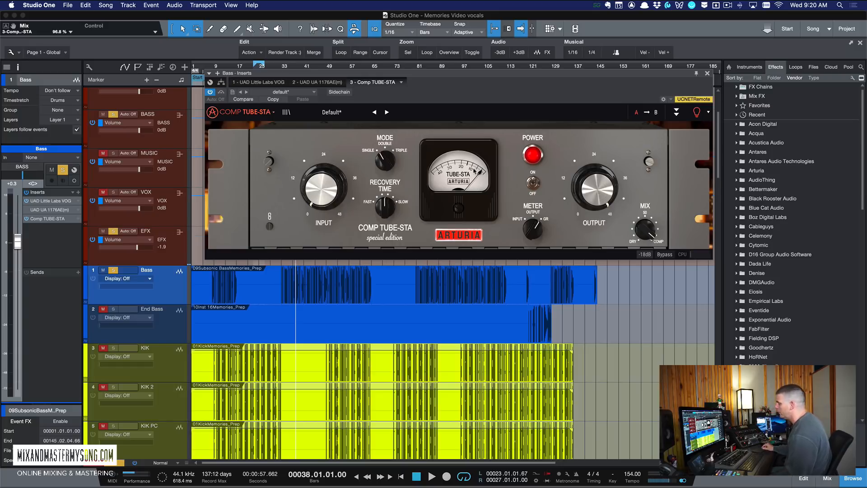
mouse_move(646, 229)
left_mouse_down()
mouse_move(646, 267)
mouse_move(644, 234)
left_mouse_up()
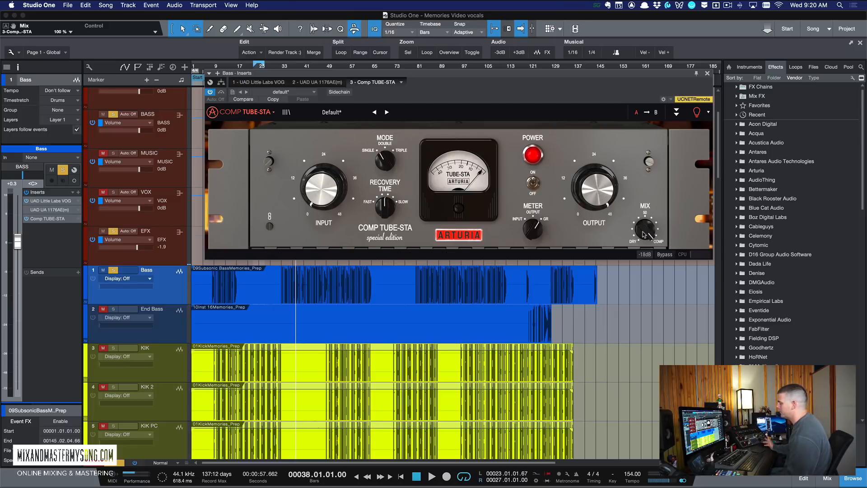
Turn on the compressor's advanced side-chain EQ and try its high-pass filter, band frequency up to about 2.3 kHz, and band gain
left_click(676, 113)
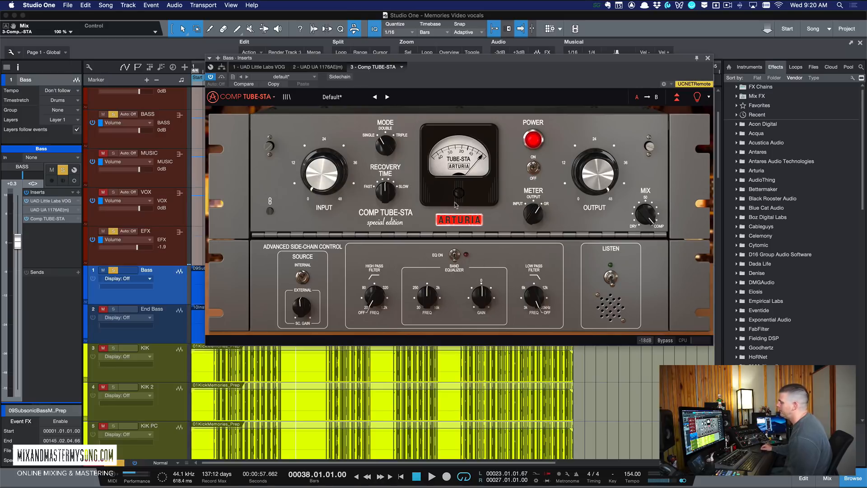
left_click(455, 255)
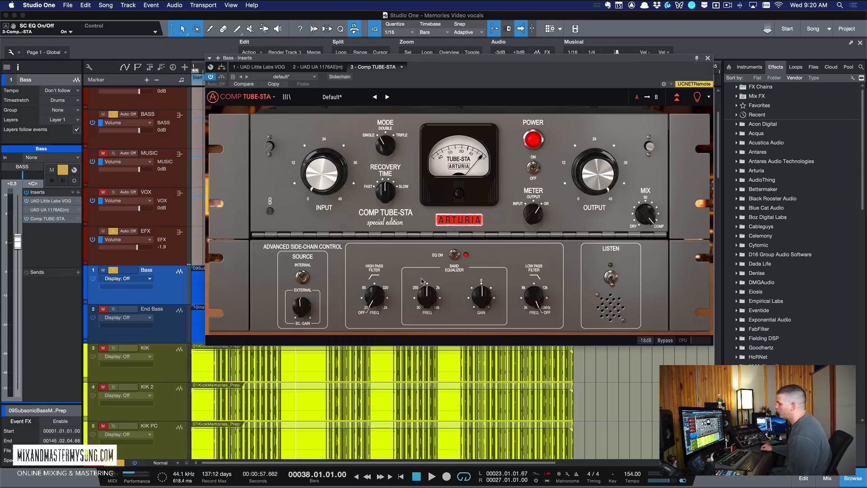
left_click_drag(374, 296, 376, 258)
left_click_drag(371, 302, 375, 338)
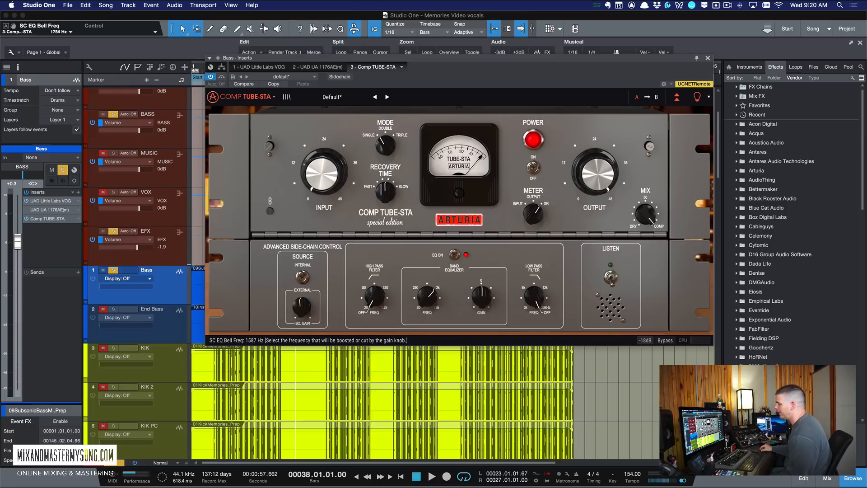
left_click_drag(435, 299, 435, 289)
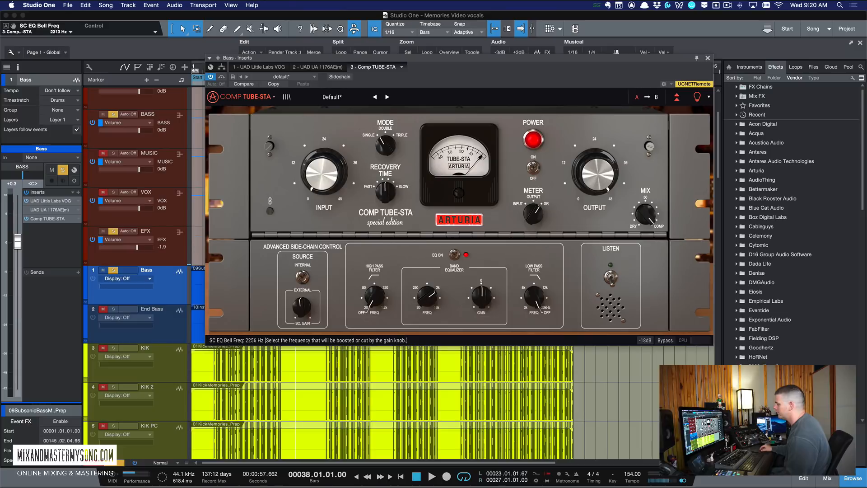
left_click_drag(439, 301, 481, 306)
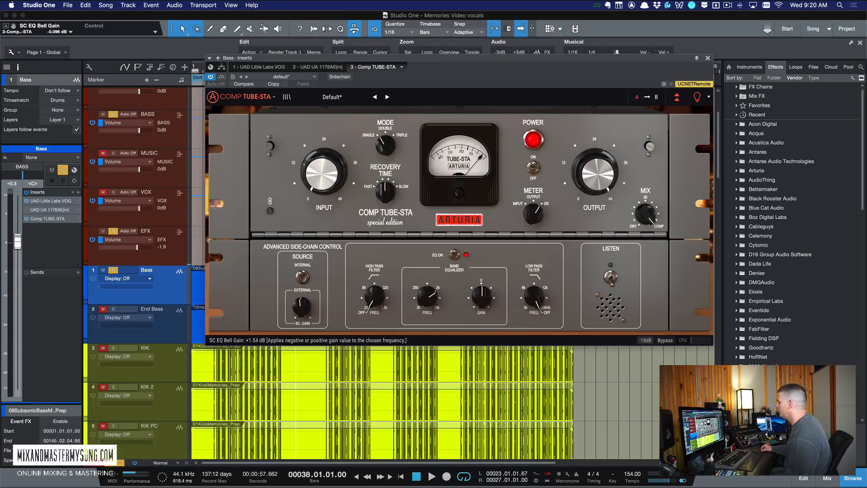
Switch off the side-chain EQ, toggle side-chain Listen on and off, and hide the advanced side-chain section
left_click(454, 255)
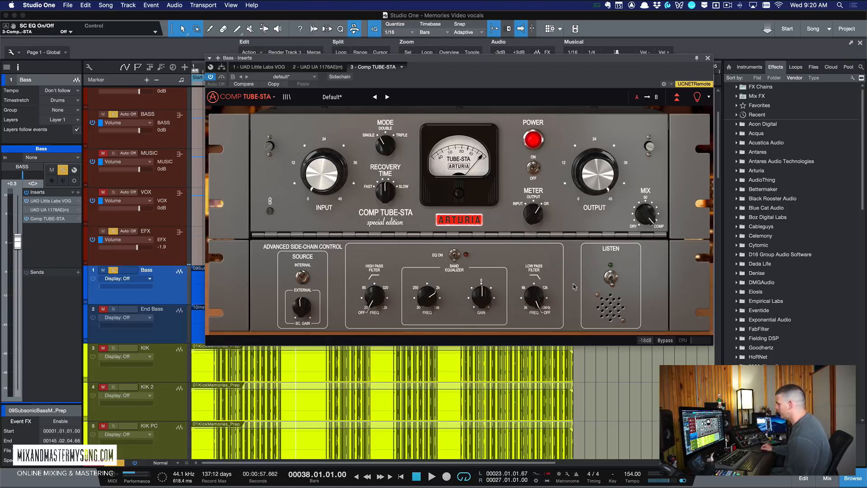
left_click(615, 274)
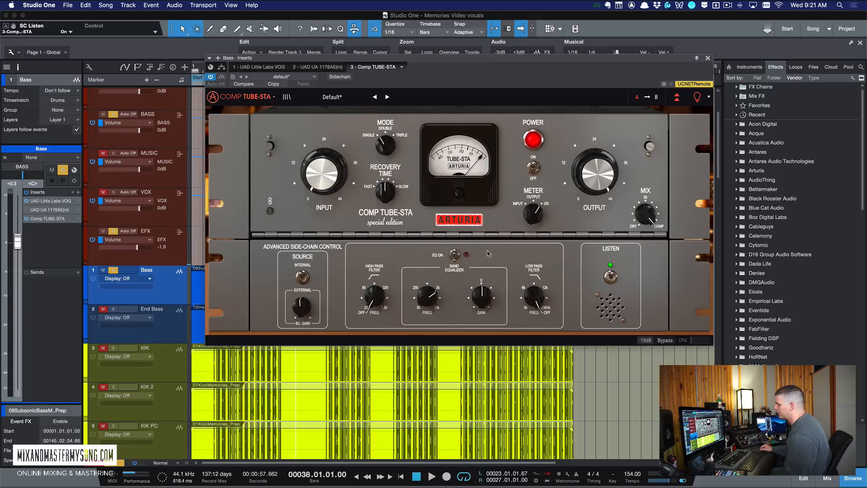
left_click(613, 278)
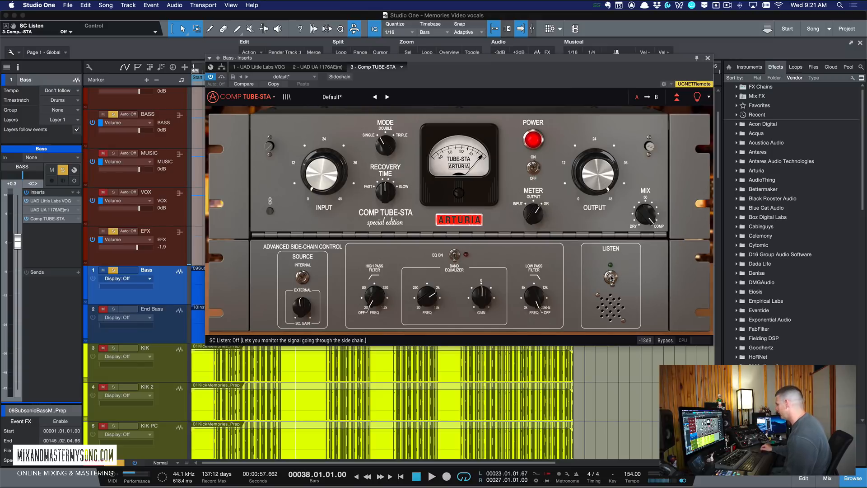
left_click(677, 96)
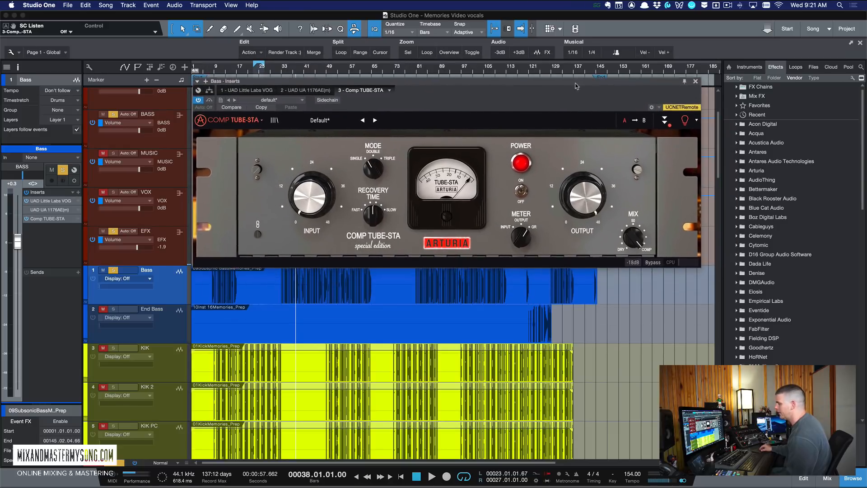
Switch between the Picky Bass and Default presets in the compressor, leaving Picky Bass loaded
left_click_drag(555, 80, 566, 59)
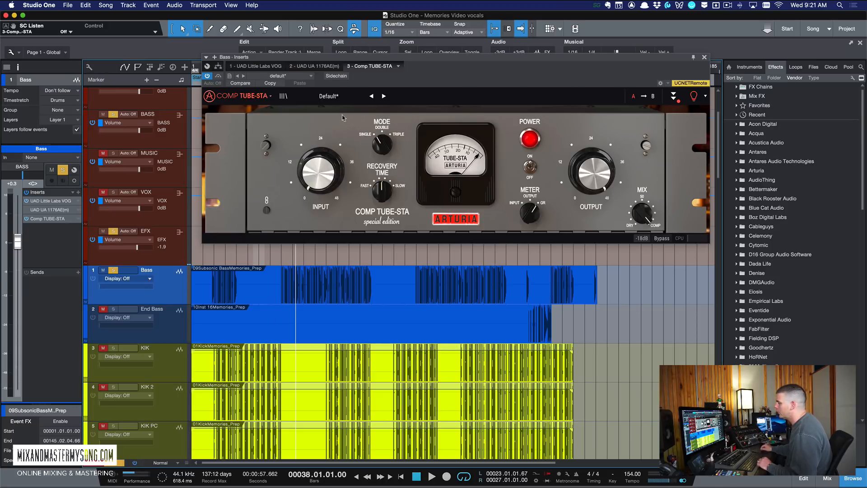
left_click(337, 98)
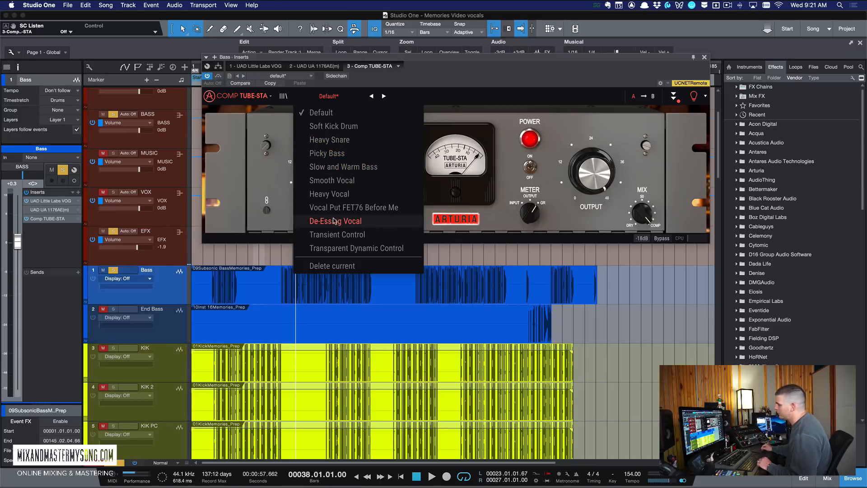
left_click(336, 154)
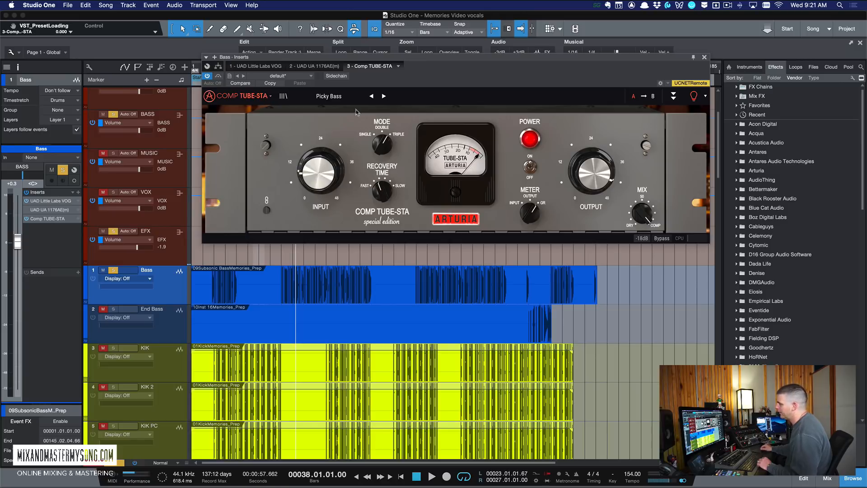
left_click(334, 96)
left_click(317, 113)
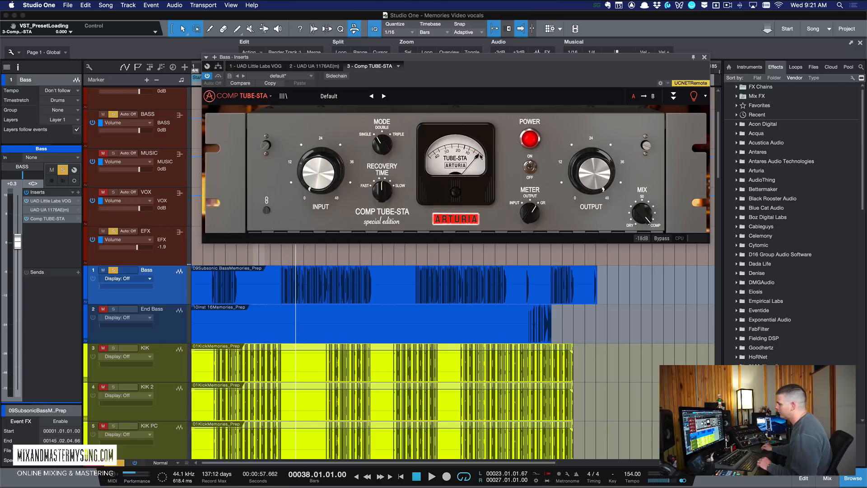
left_click(338, 96)
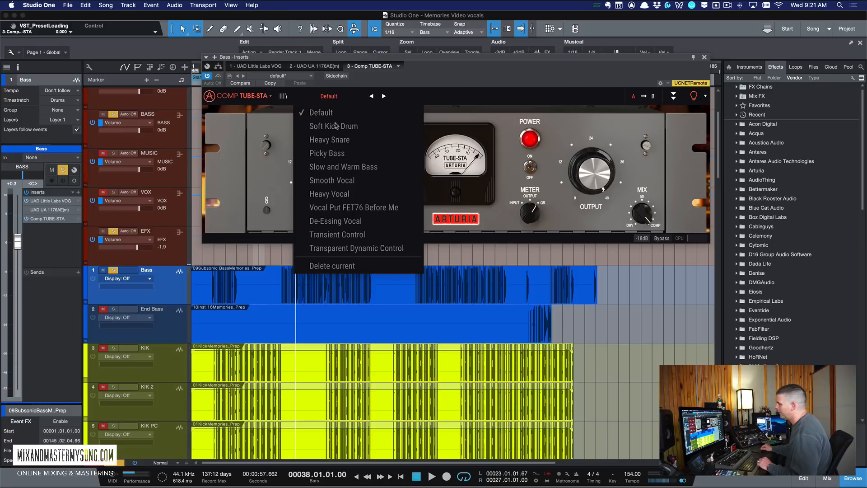
left_click(343, 155)
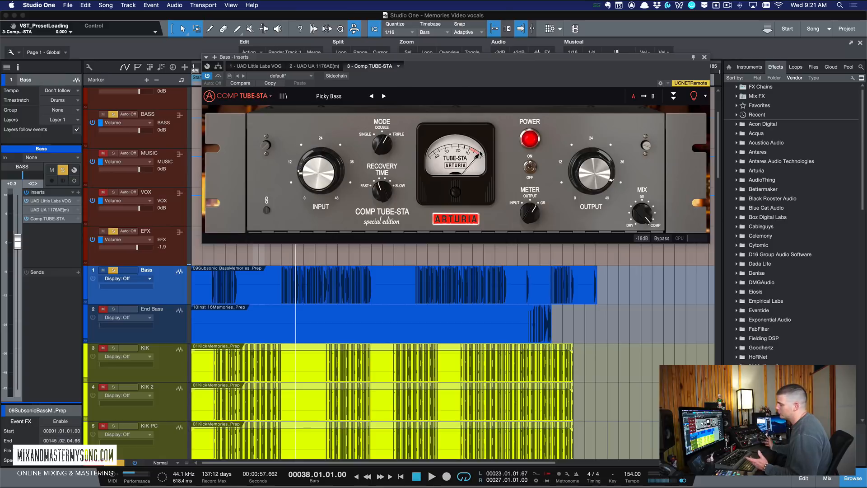
Play the bass and set the compressor's input gain to about 19.8 dB
mouse_move(529, 63)
left_mouse_down()
mouse_move(506, 79)
mouse_move(520, 71)
mouse_move(510, 75)
mouse_move(519, 75)
mouse_move(518, 86)
mouse_move(519, 67)
left_mouse_up()
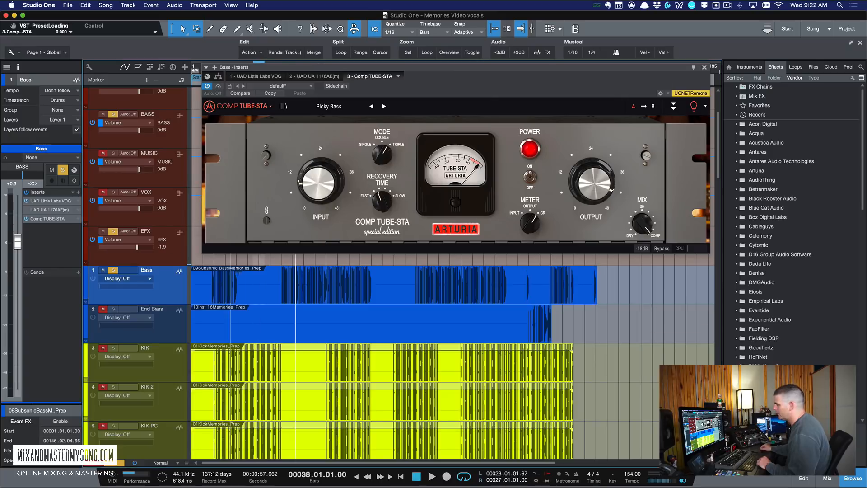
key("space")
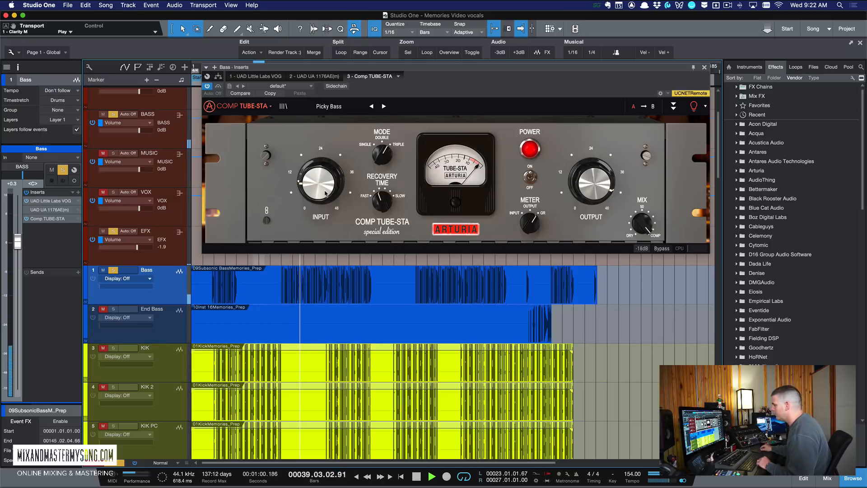
left_click_drag(318, 182, 347, 196)
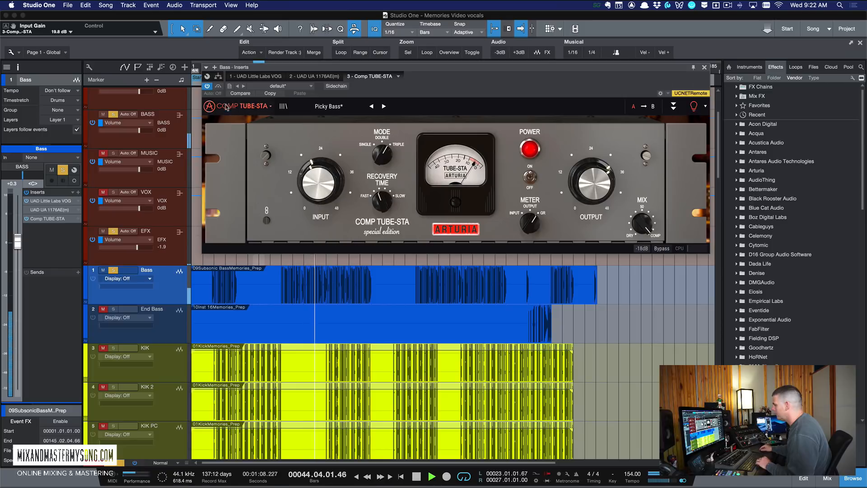
Compare the bass with the compressor bypassed and active, and stop playback
left_click(218, 86)
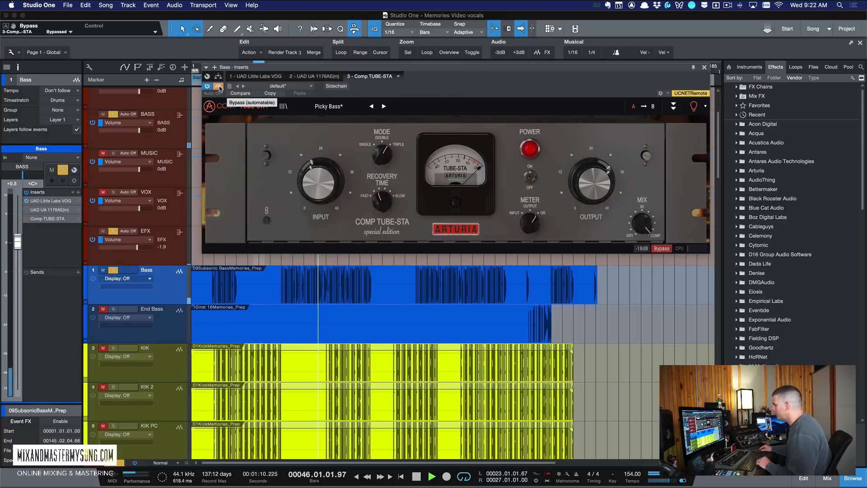
left_click(219, 86)
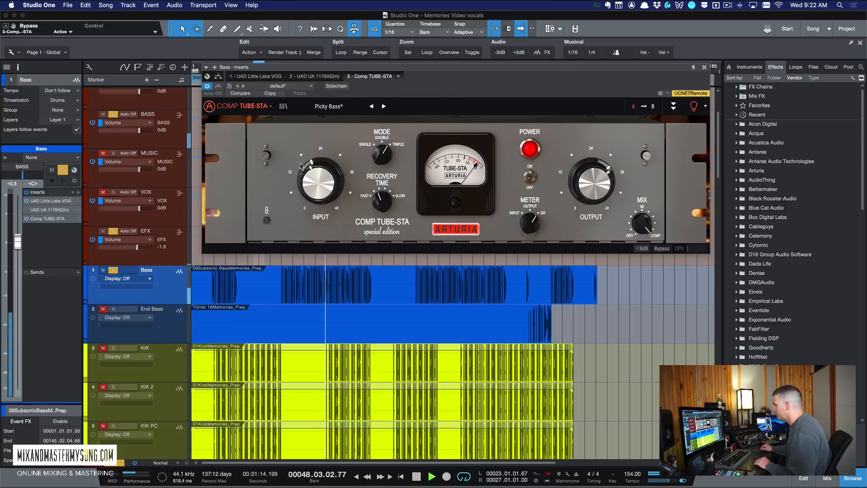
key("space")
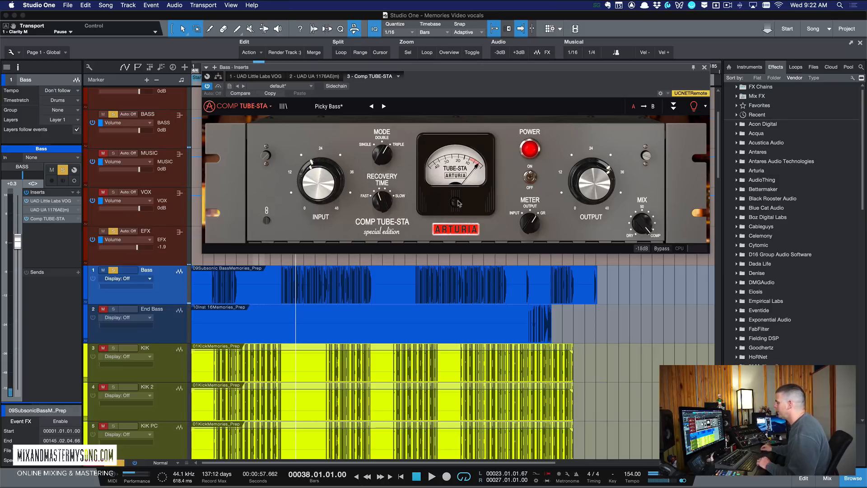
Turn on the compressor's input/output link and set its output gain to 33.7 dB
left_click_drag(560, 68, 548, 69)
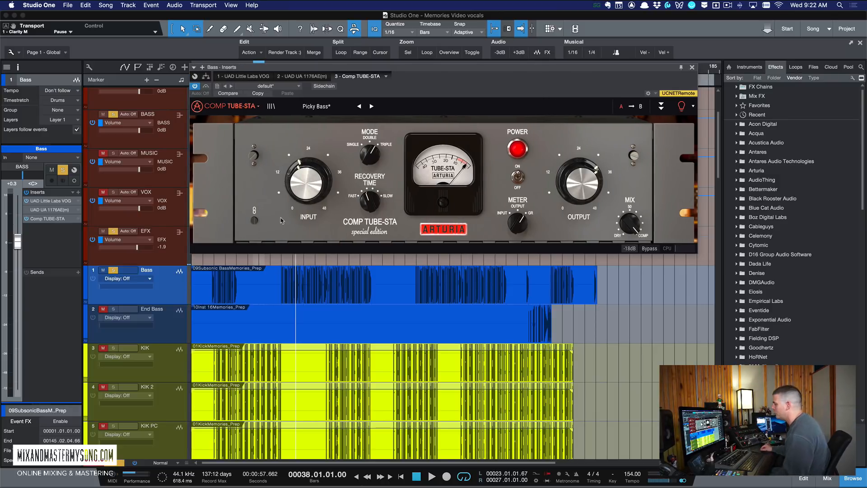
left_click(255, 220)
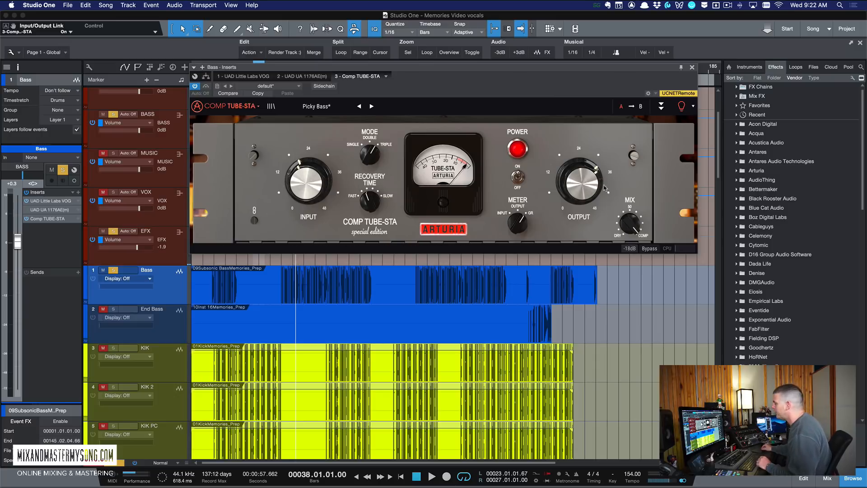
left_click_drag(573, 187, 573, 182)
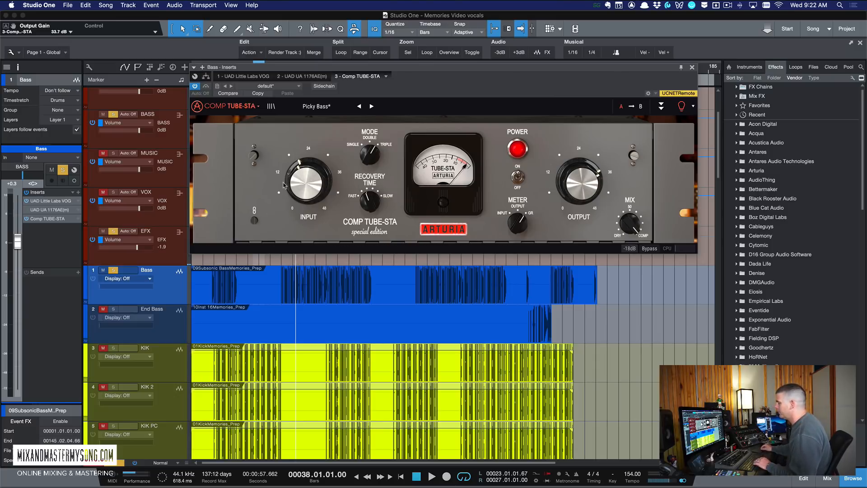
Play the bass again and compare the raised output level against the bypassed compressor
key("space")
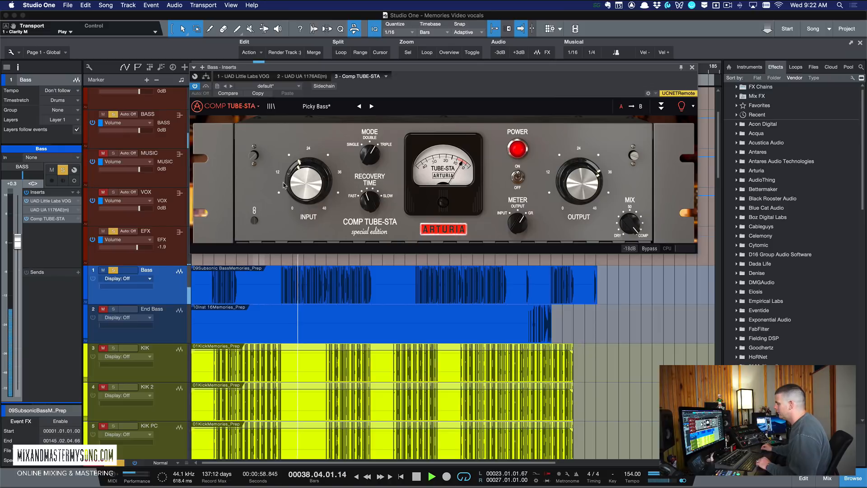
left_click(206, 86)
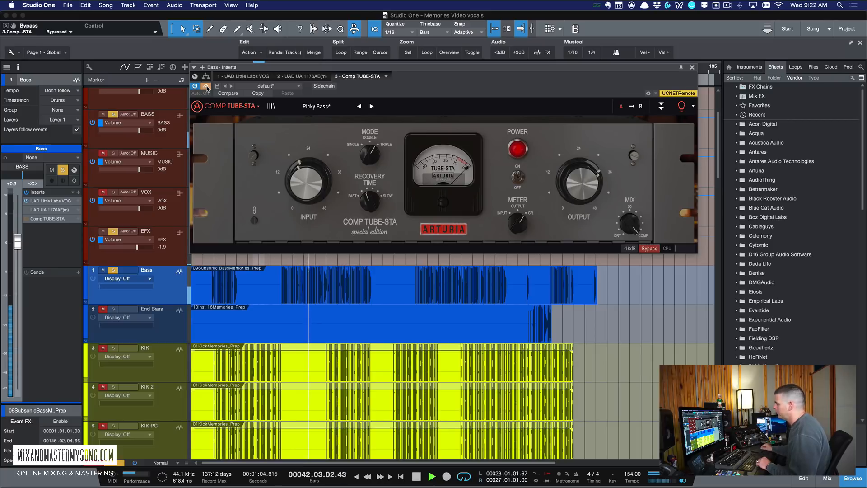
left_click(206, 86)
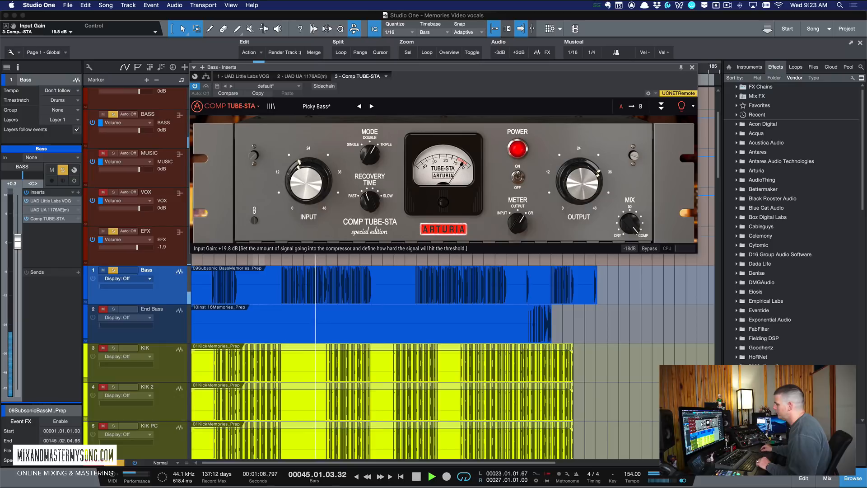
Set the linked input gain to 14.4 dB during playback and stop the transport
left_click_drag(294, 187, 295, 194)
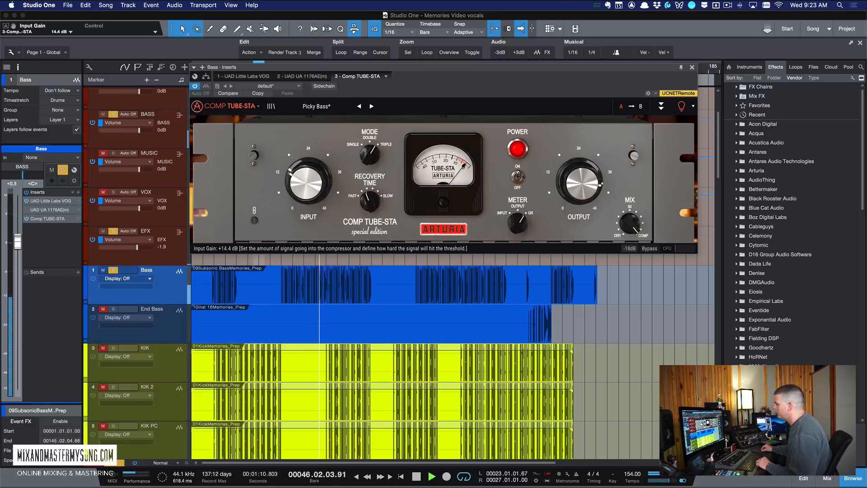
key("space")
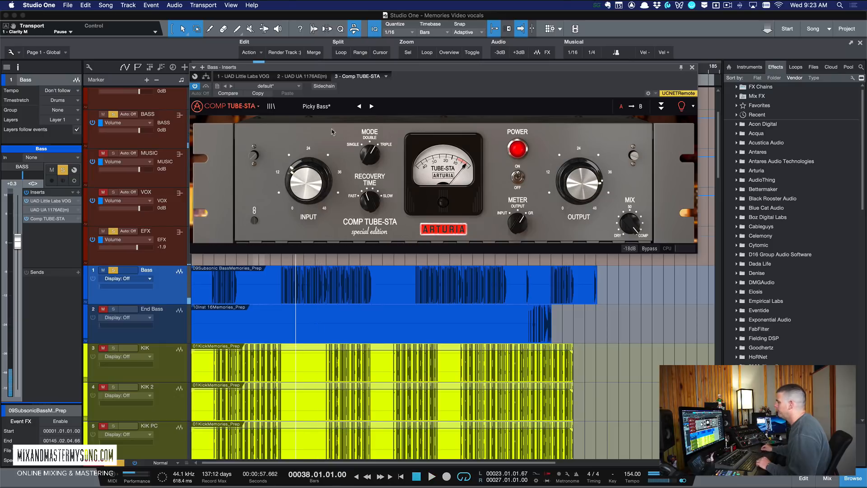
Show the compressor's advanced side-chain section and turn on its EQ and Listen monitoring
left_click(661, 106)
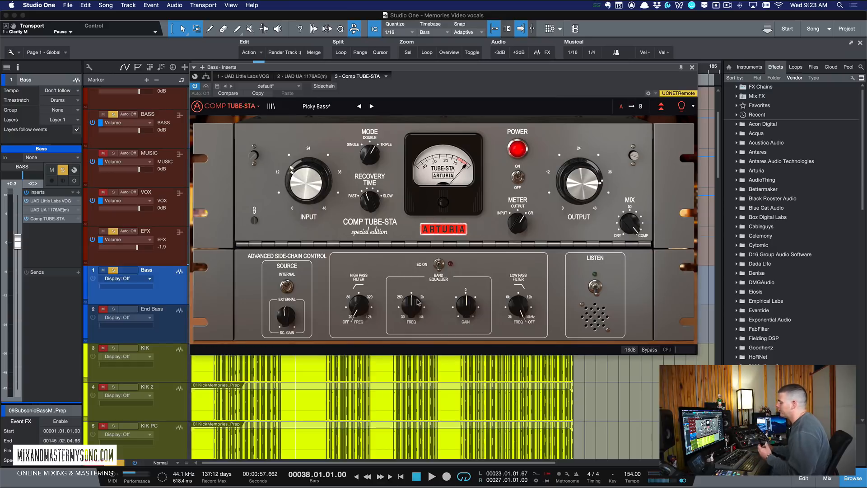
left_click(440, 263)
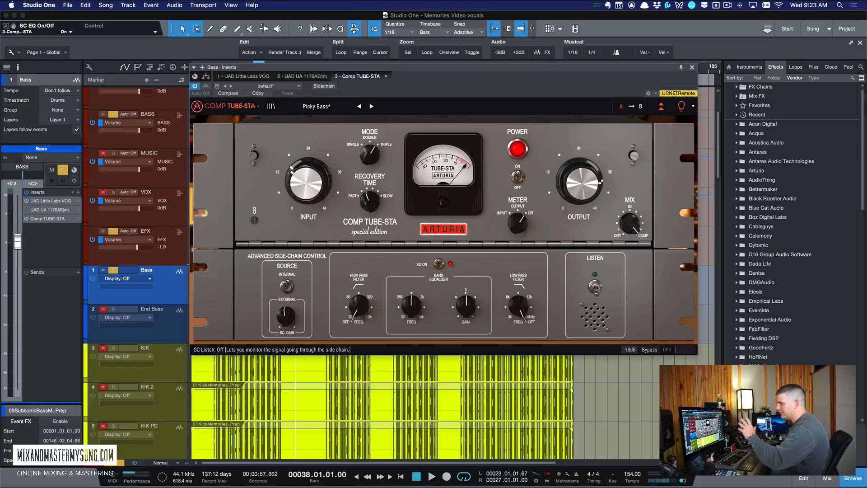
left_click(596, 287)
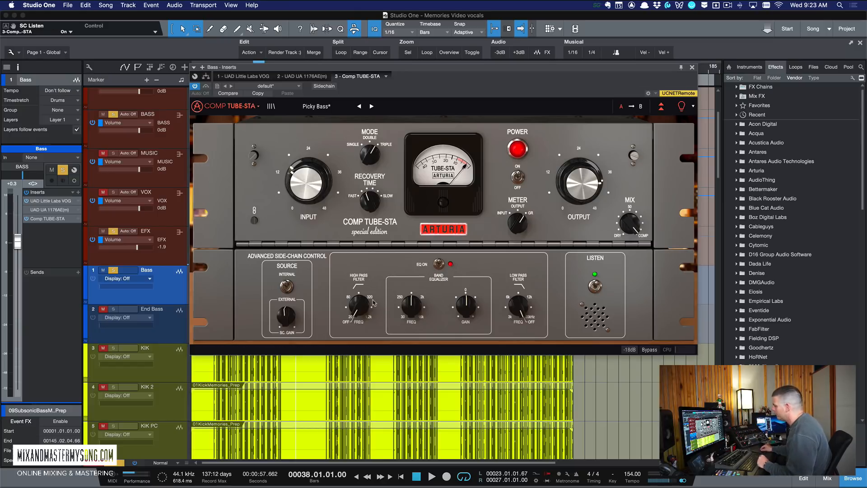
Set the side-chain high-pass filter to 105 Hz while playing the bass, and turn off Listen monitoring
left_click_drag(358, 306, 358, 290)
key("space")
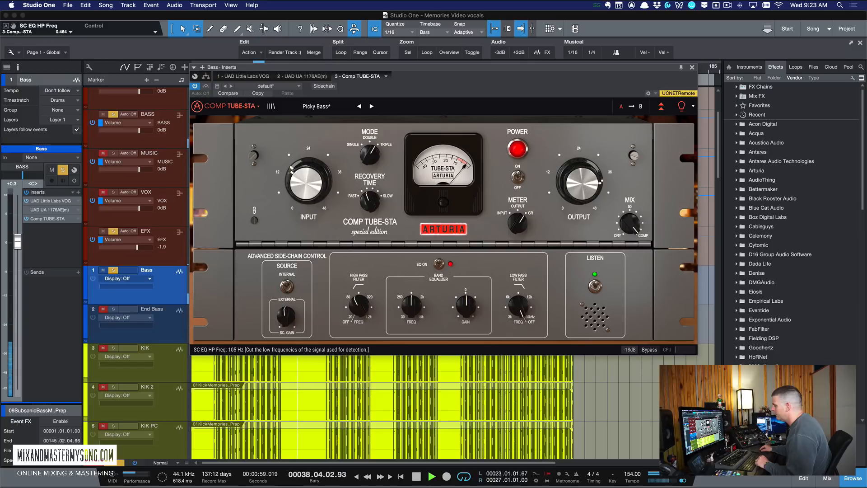
left_click(595, 288)
key("space")
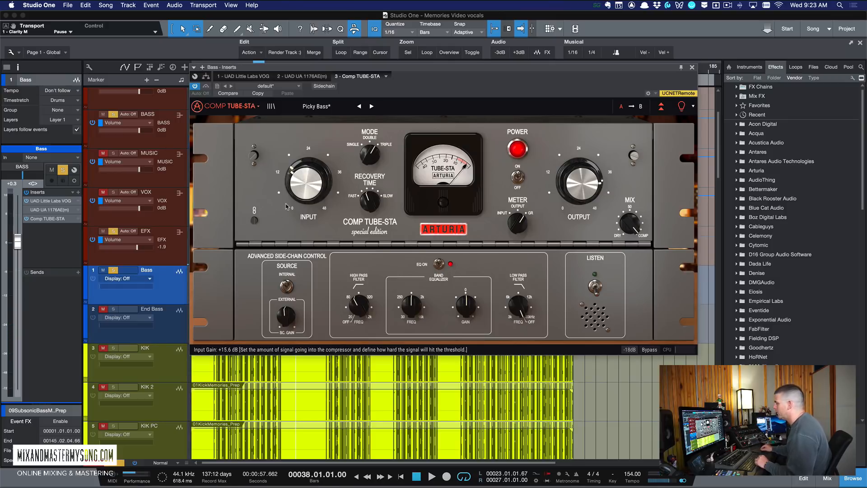
Raise the linked input gain to 20.5 dB during playback and compare the bass with the compressor bypassed and active
key("space")
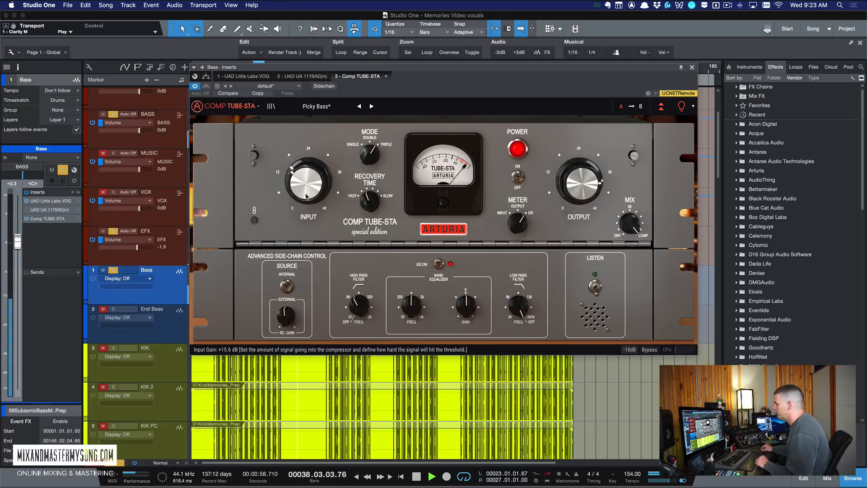
mouse_move(307, 185)
left_mouse_down()
mouse_move(307, 163)
mouse_move(307, 172)
left_mouse_up()
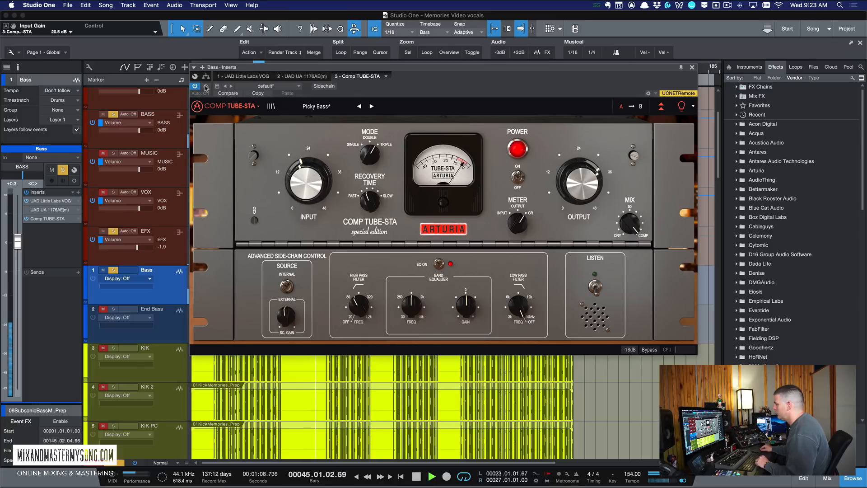
left_click(206, 87)
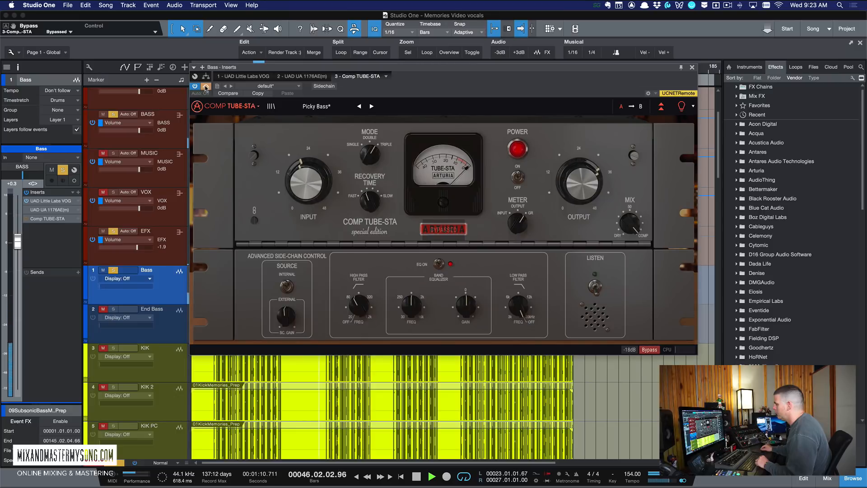
left_click(206, 86)
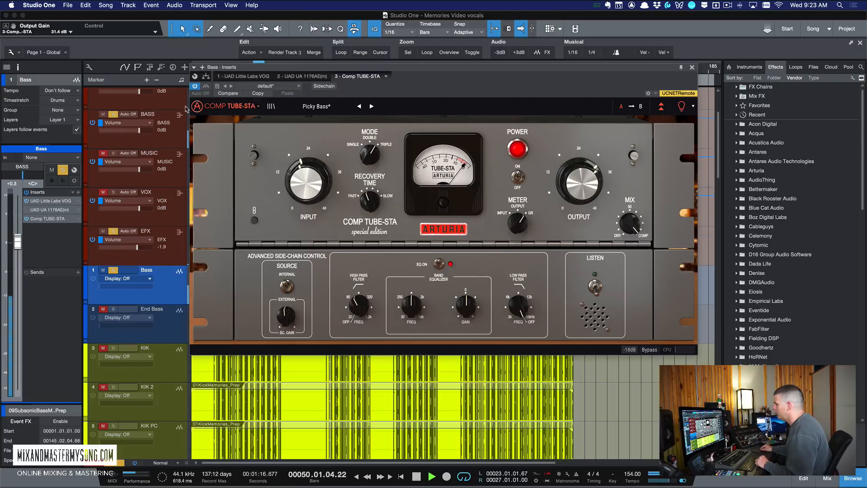
left_click(206, 87)
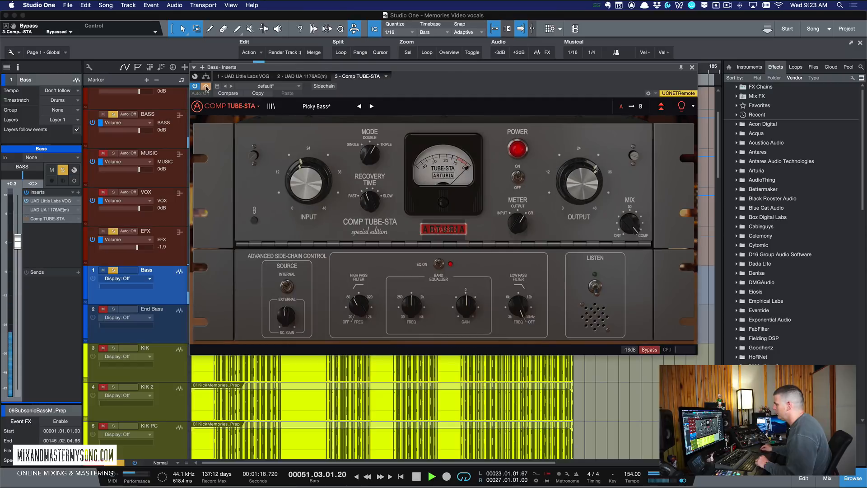
left_click(206, 86)
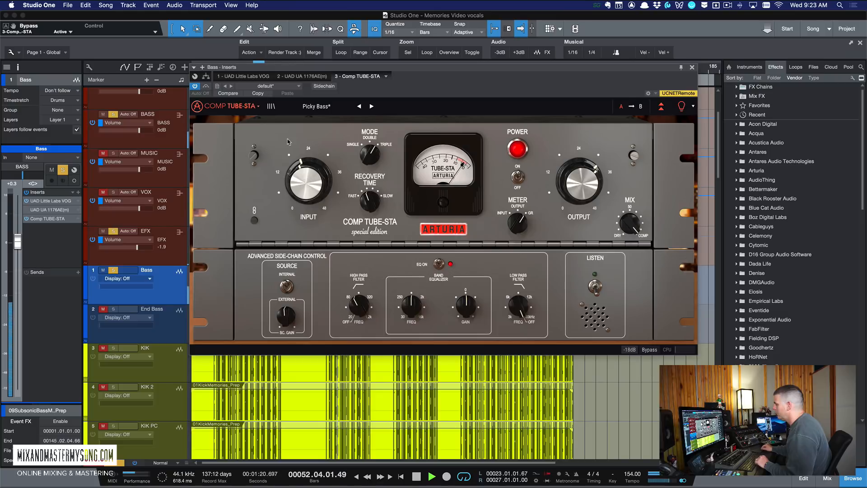
key("space")
Close the TUBE-STA compressor window and unsolo the Bass track
left_click_drag(698, 73, 719, 71)
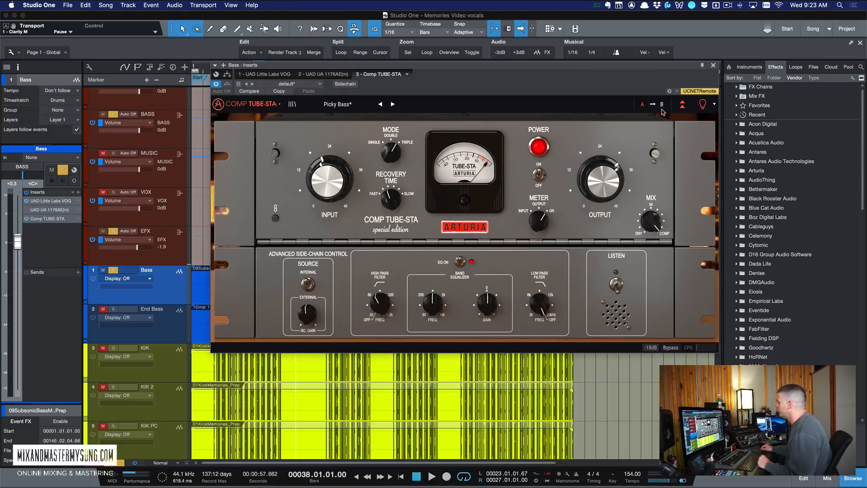
left_click(713, 67)
left_click(113, 270)
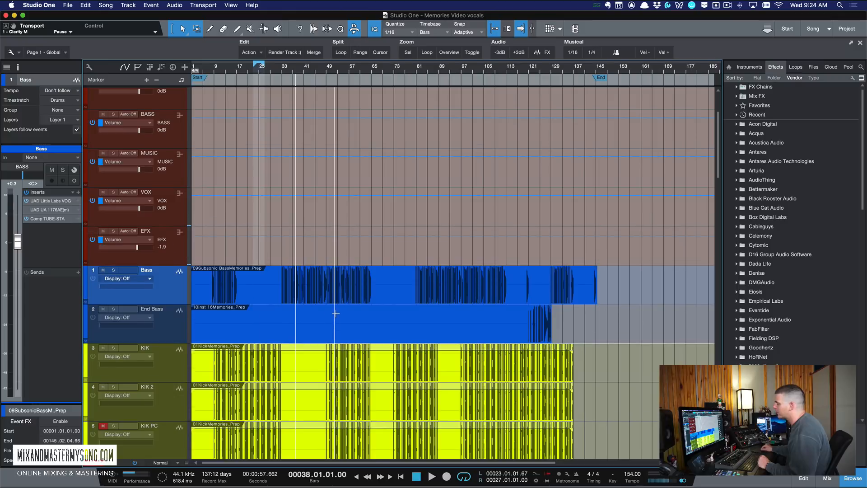
Open the Comp FET-76 insert on the LV vocal bus and show it in its basic view above the tracks
scroll(342, 217, "down", 6)
scroll(342, 217, "down", 15)
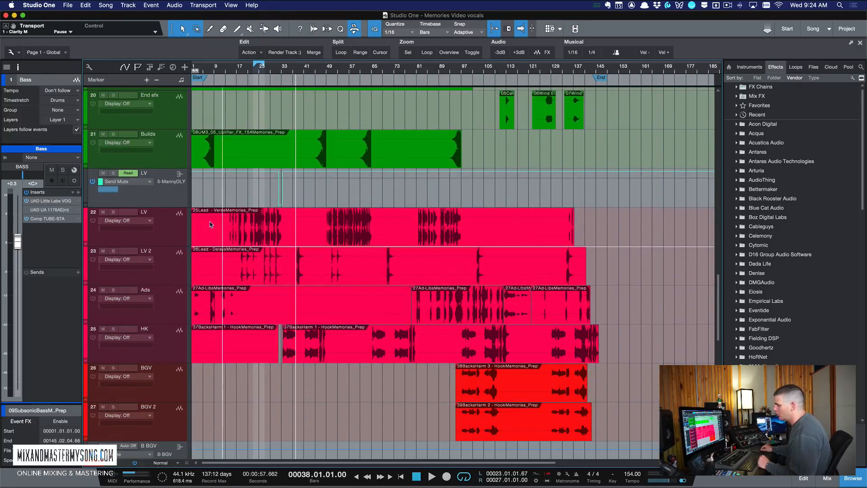
left_click(210, 225)
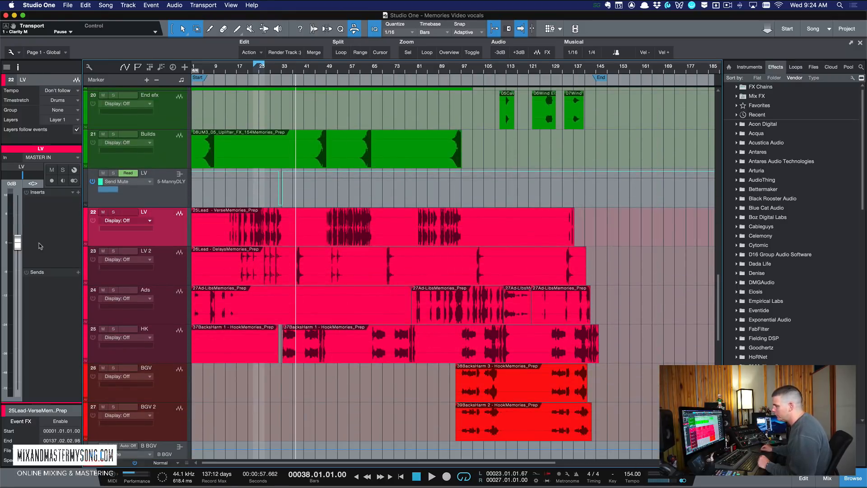
left_click(167, 186)
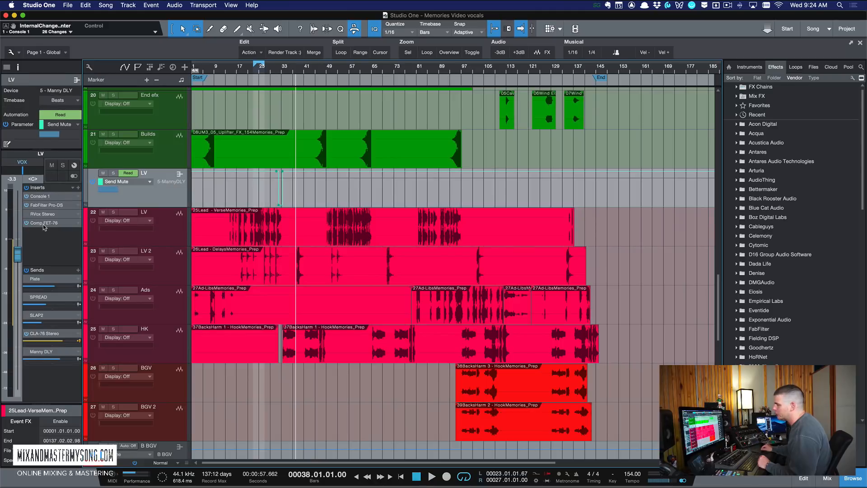
left_click(43, 223)
left_click(664, 163)
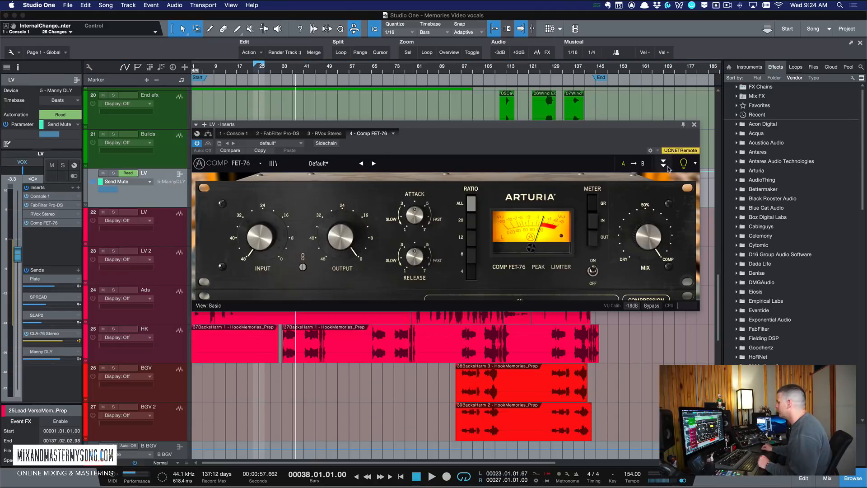
left_click_drag(575, 124, 621, 7)
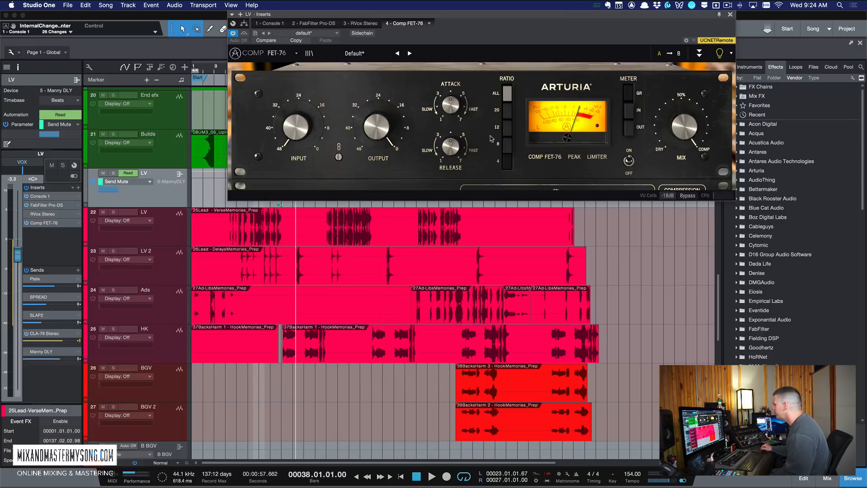
left_click(507, 91)
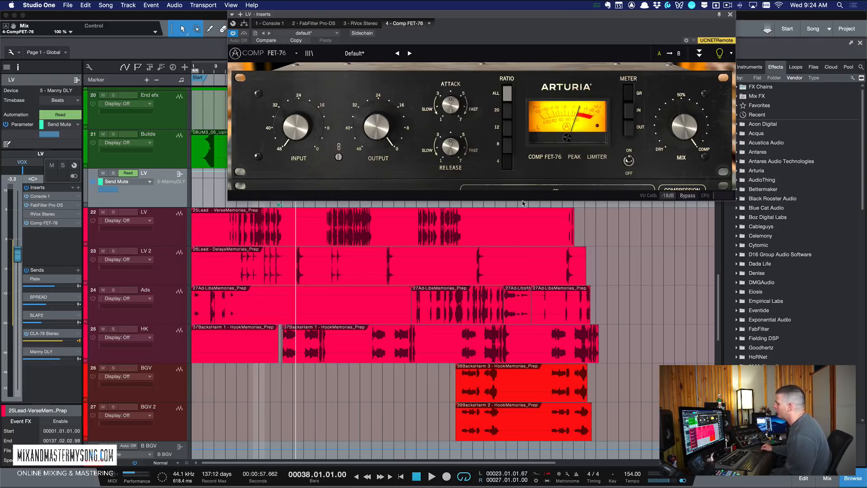
Show the FET-76's advanced side-chain section and try detection modes Dual, Reversed, Side Only and Mid Only before returning to Linked
left_click(699, 54)
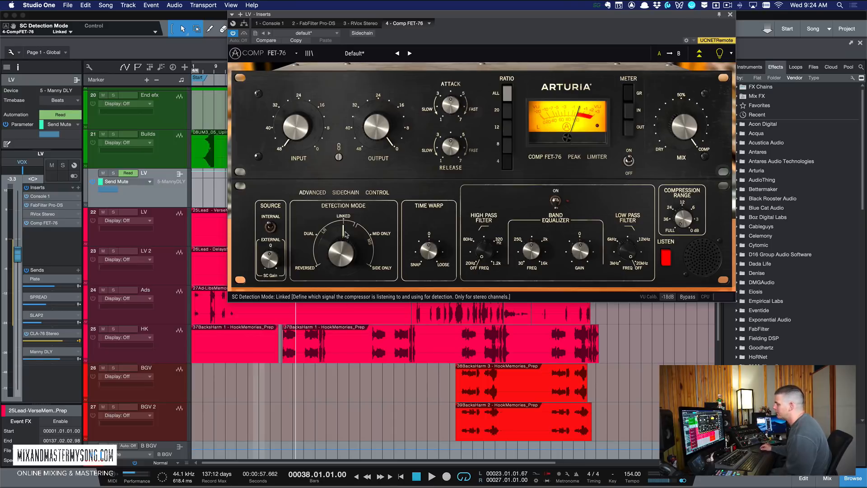
mouse_move(342, 253)
left_mouse_down()
mouse_move(342, 271)
mouse_move(342, 262)
left_mouse_up()
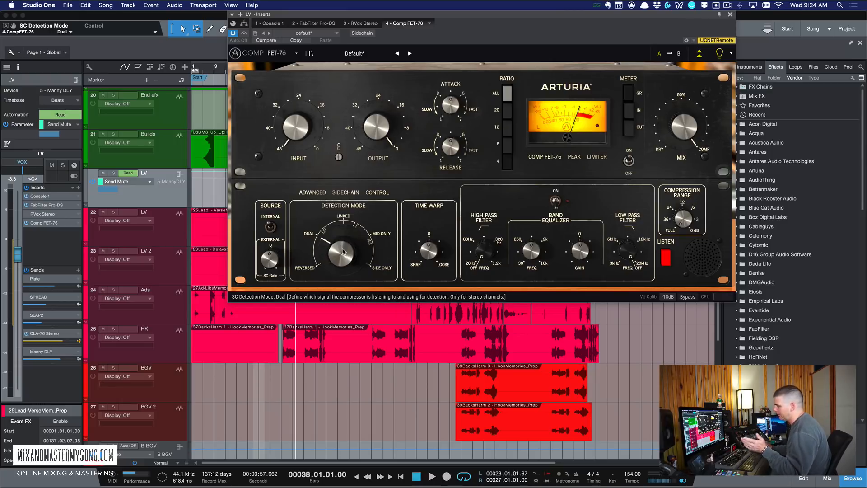
left_click_drag(343, 252, 344, 261)
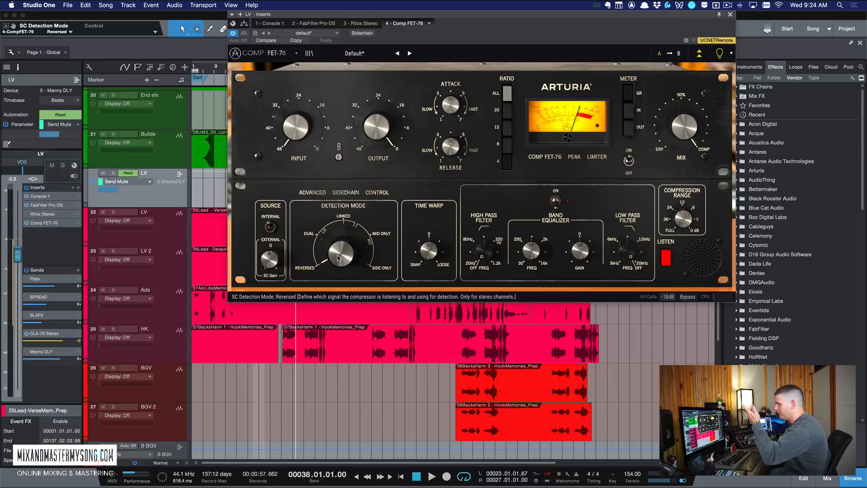
left_click_drag(338, 258, 337, 228)
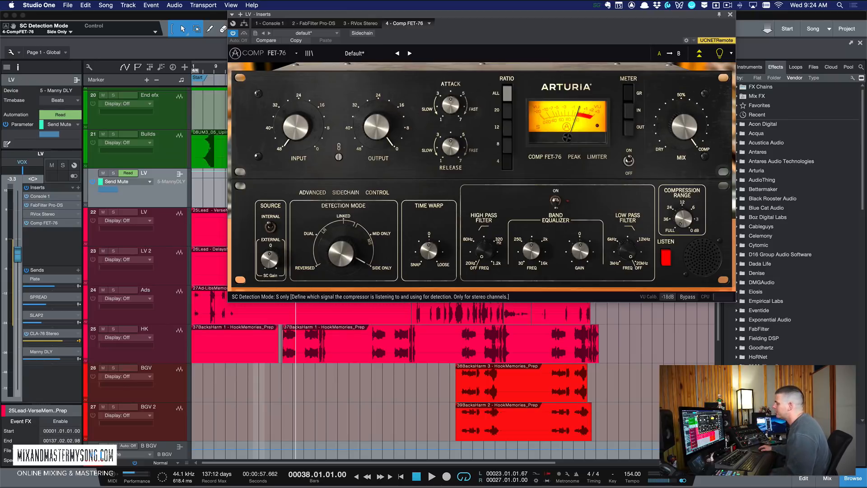
left_click_drag(339, 257, 339, 263)
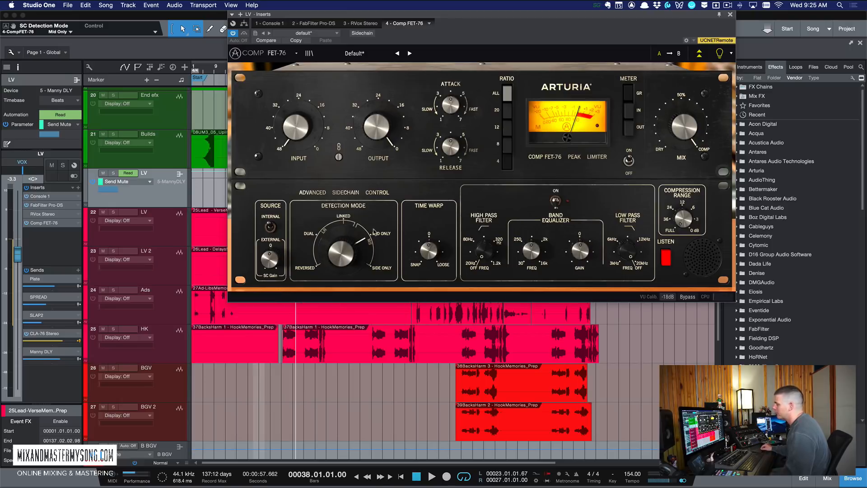
left_click_drag(347, 254, 348, 265)
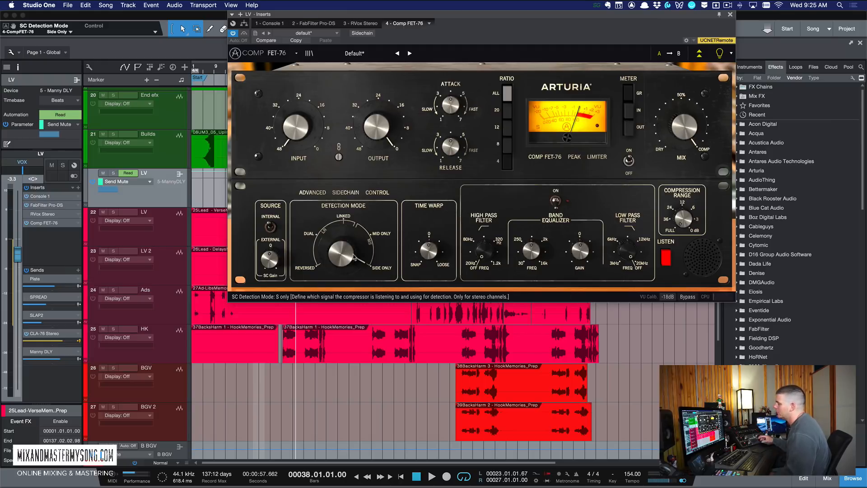
left_click_drag(353, 256, 345, 253)
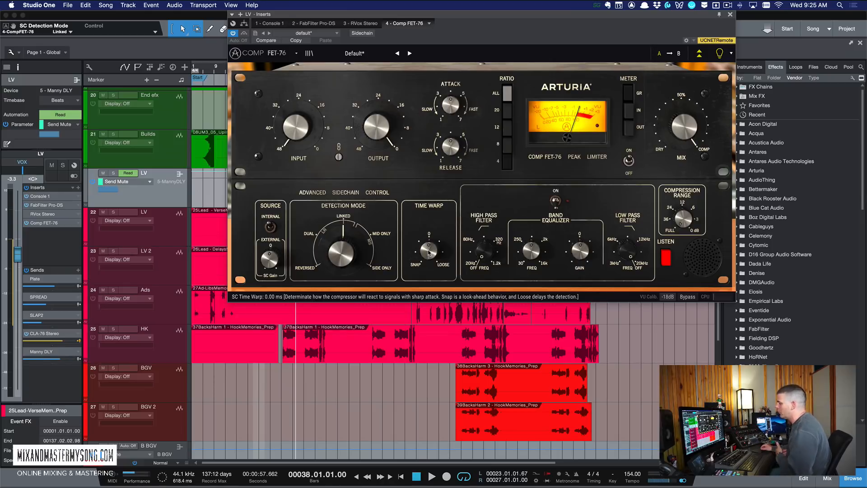
Try the side-chain Time Warp control toward both Snap and Loose, and reset it to 0 ms
left_click_drag(429, 252, 430, 254)
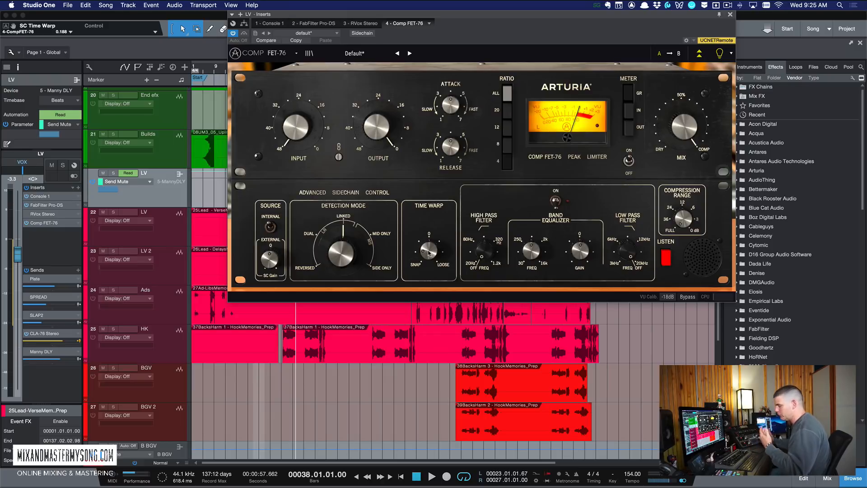
left_click_drag(429, 253, 428, 226)
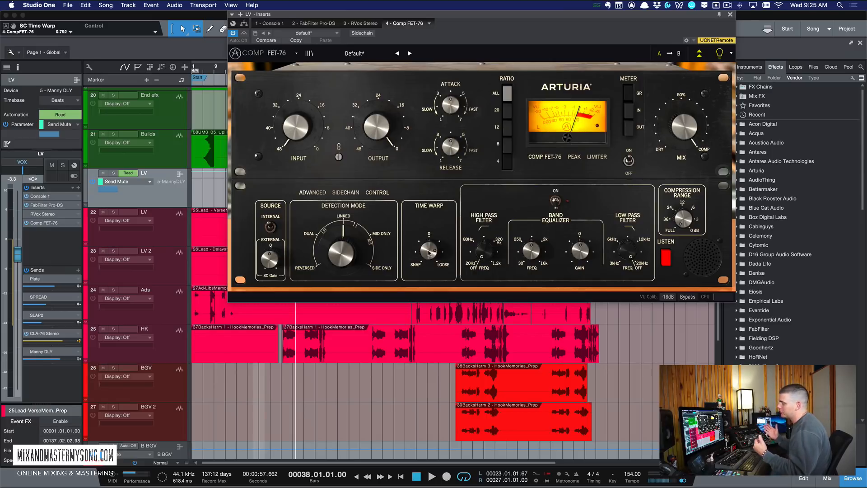
left_click_drag(429, 253, 429, 267)
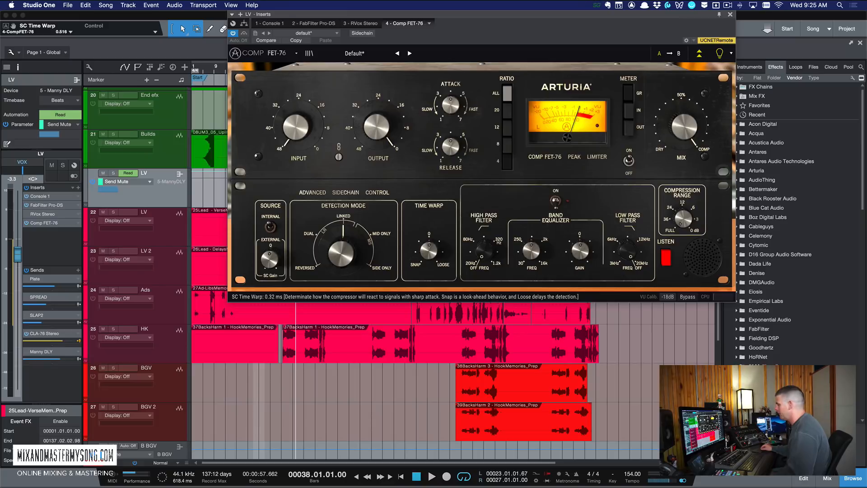
double_click(433, 248)
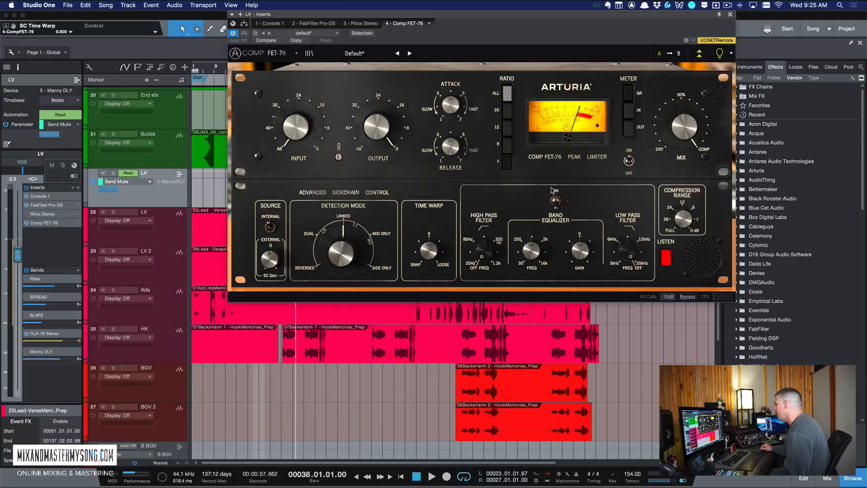
Switch the side-chain EQ on and off again, and collapse the advanced side-chain section
left_click(556, 202)
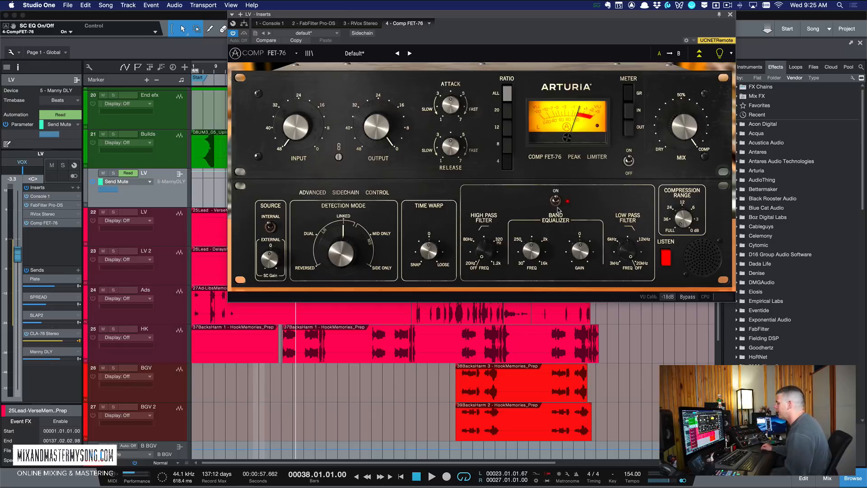
left_click(555, 201)
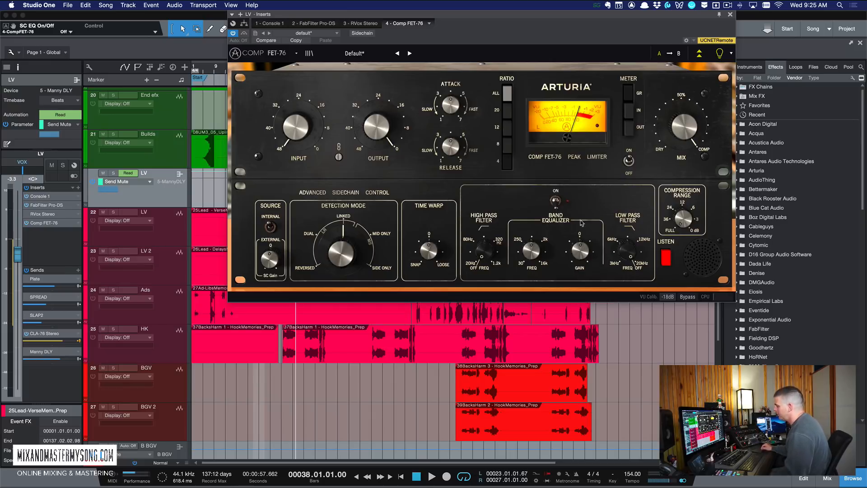
left_click_drag(624, 17, 570, 17)
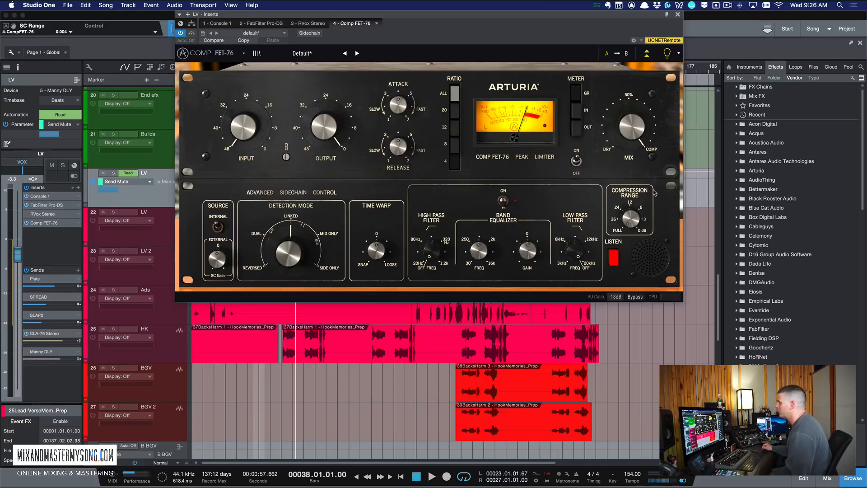
left_click(647, 53)
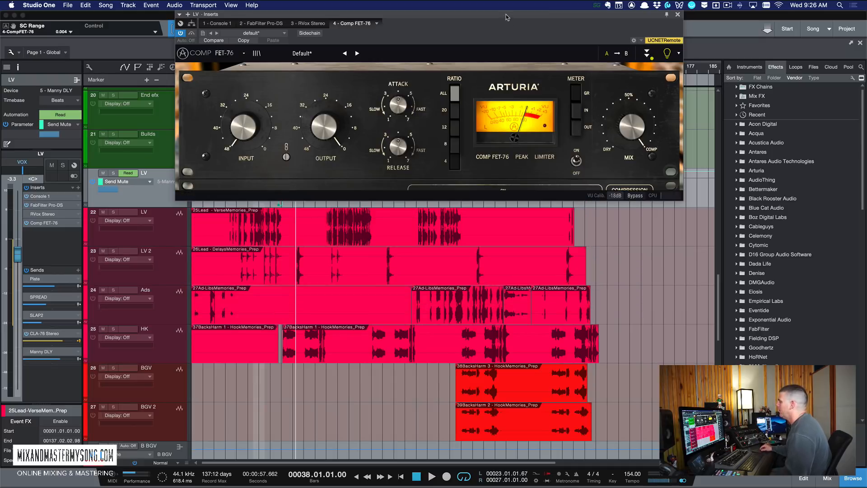
Reposition the FET-76 window and load the Vocal Pop preset
left_click_drag(506, 17, 585, 62)
left_click(386, 101)
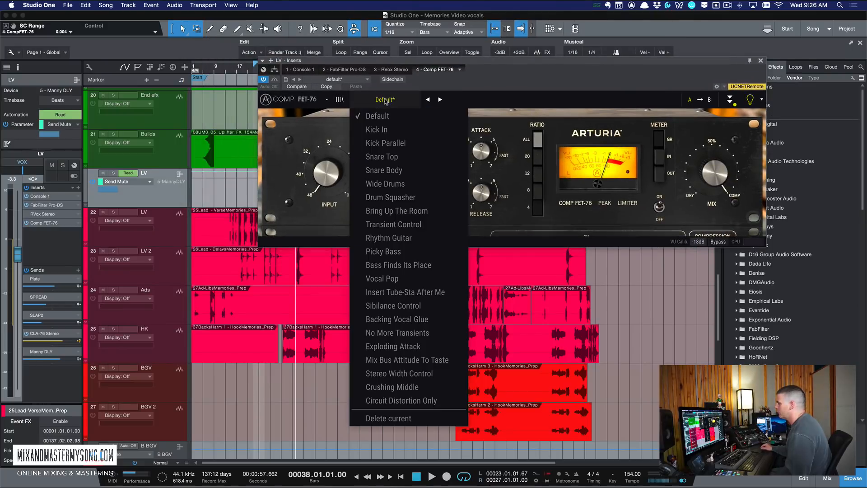
left_click(382, 278)
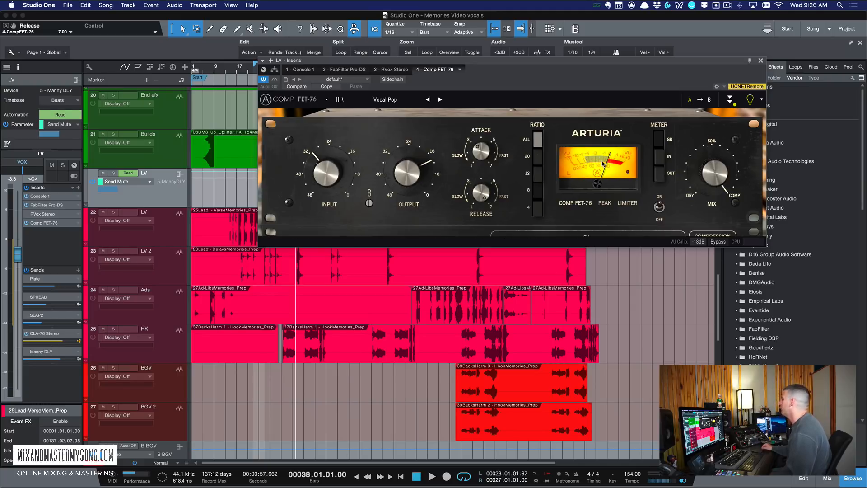
Start playback and solo the LV vocal bus
key("space")
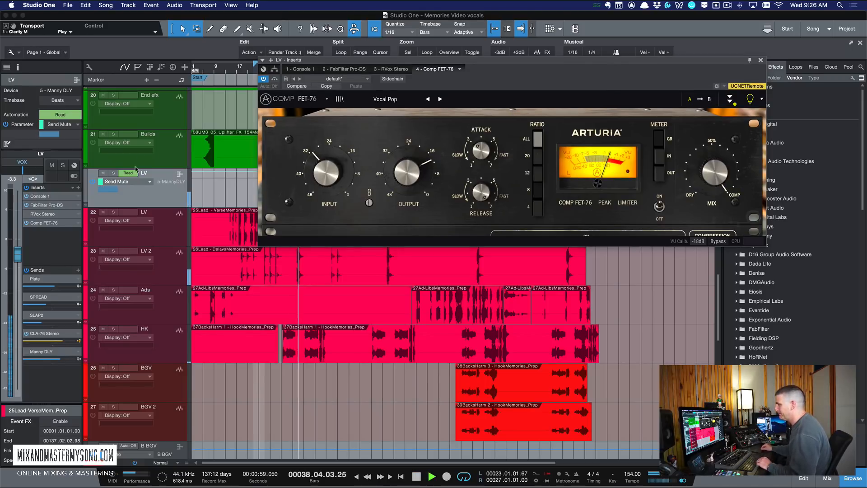
left_click(113, 173)
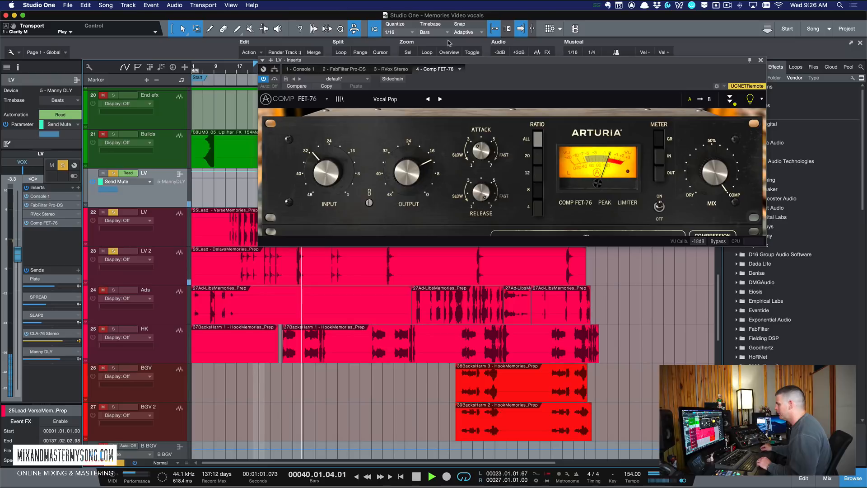
Move the FET-76 window clear of the vocal tracks and restart playback from bar 54 with the LV bus selected
left_click_drag(448, 60, 490, 15)
key("space")
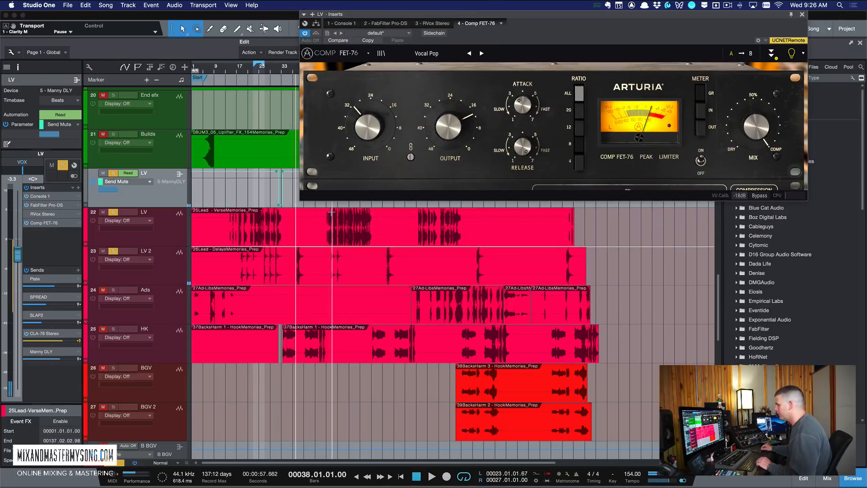
left_click(167, 216)
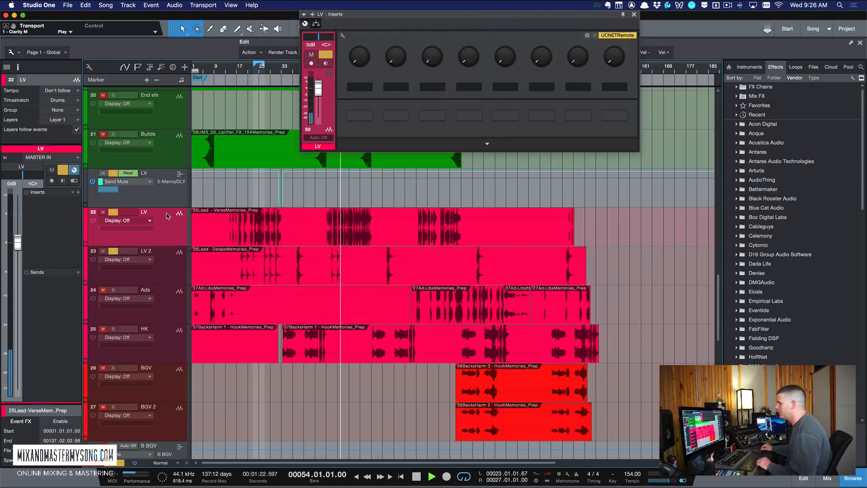
left_click(167, 195)
Raise the FET-76 input gain to about -13.8 dB, compare the vocal bypassed and active, and stop playback
left_click_drag(369, 128, 369, 117)
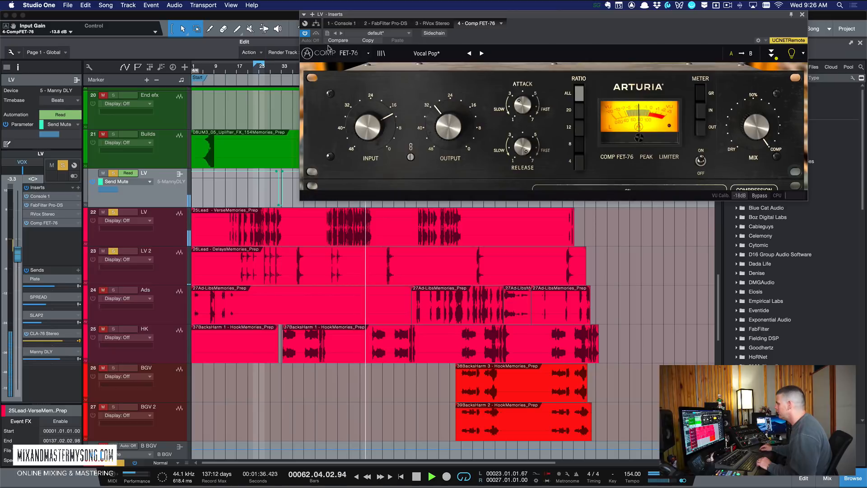
left_click(315, 33)
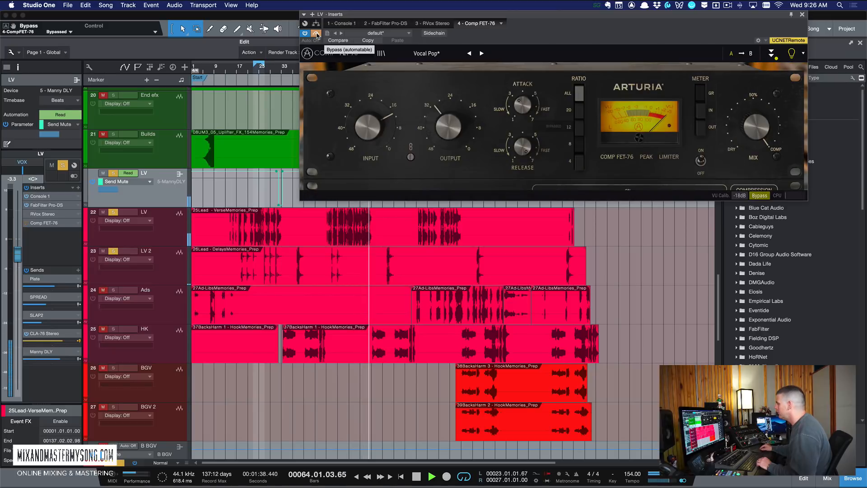
left_click(316, 34)
key("space")
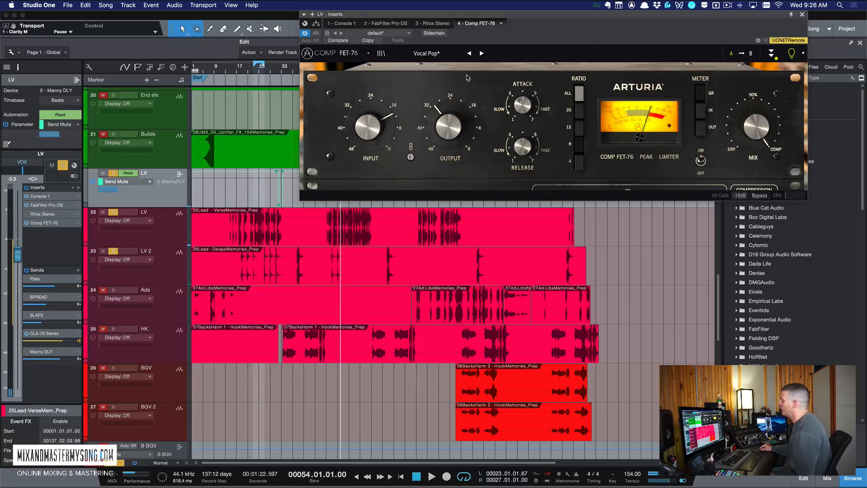
Shift the FET-76 window aside, push the input gain to its maximum while auditioning the vocal, and stop playback
left_click_drag(586, 16, 563, 16)
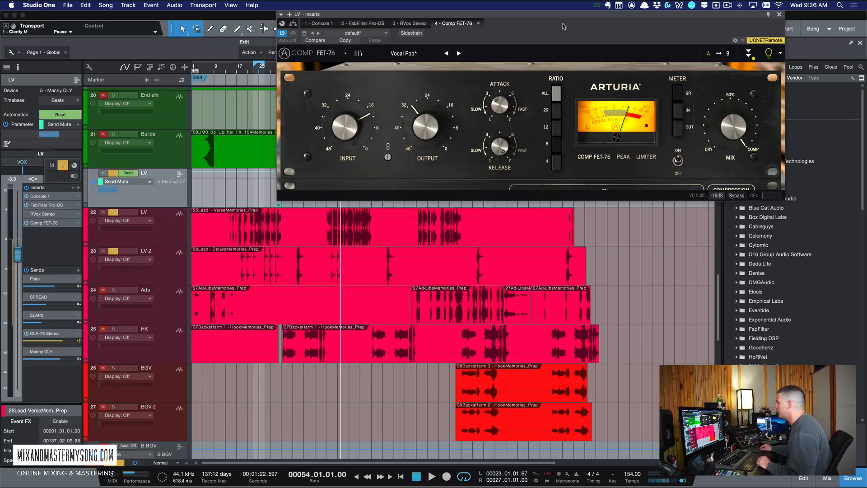
left_click_drag(564, 17, 542, 16)
left_click_drag(313, 136, 313, 133)
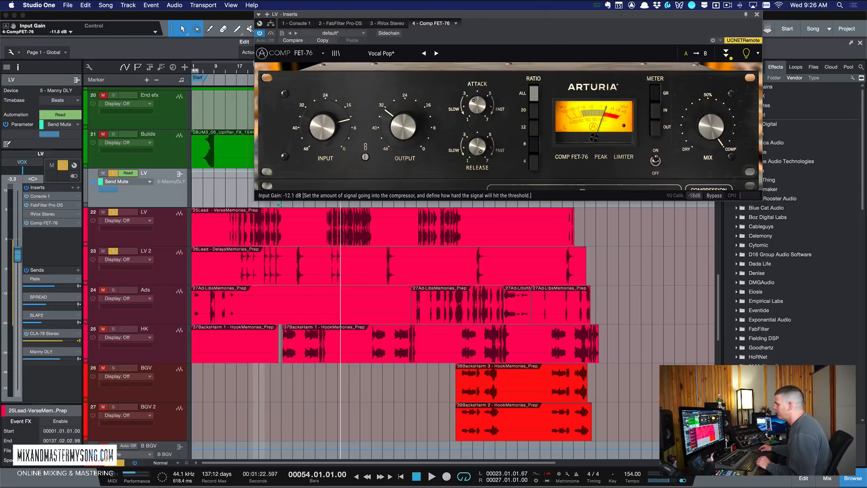
key("space")
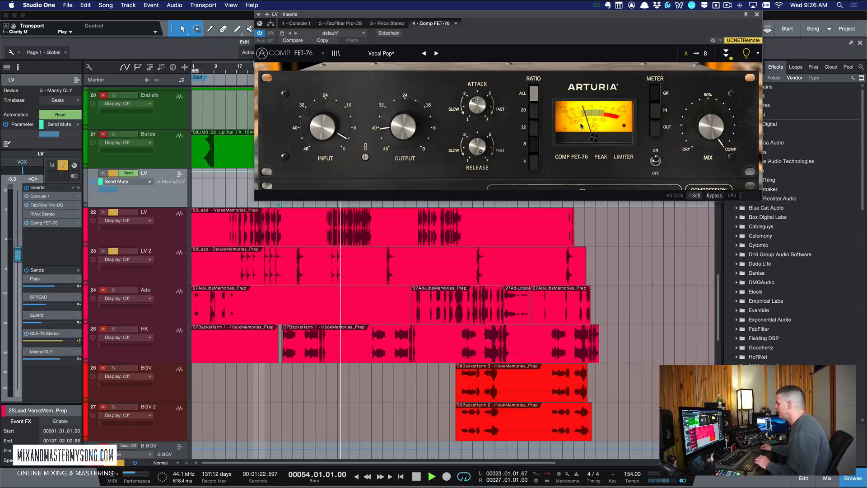
left_click_drag(321, 138, 321, 127)
key("space")
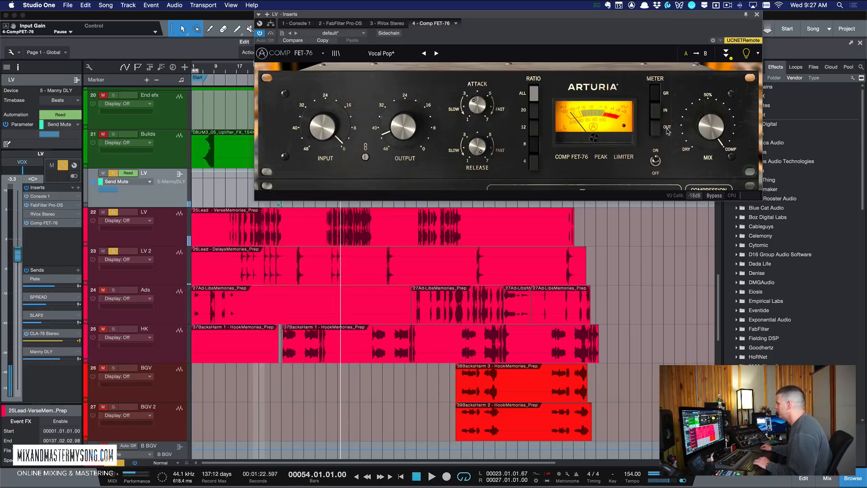
Set the FET-76 mix to 40% for parallel compression and compare the playing vocal bypassed and active
mouse_move(711, 126)
left_mouse_down()
mouse_move(712, 141)
mouse_move(707, 122)
left_mouse_up()
key("space")
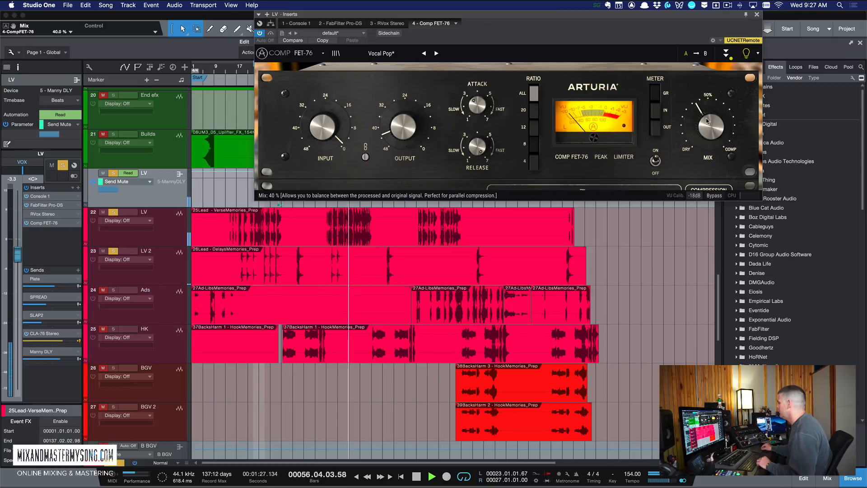
left_click(271, 34)
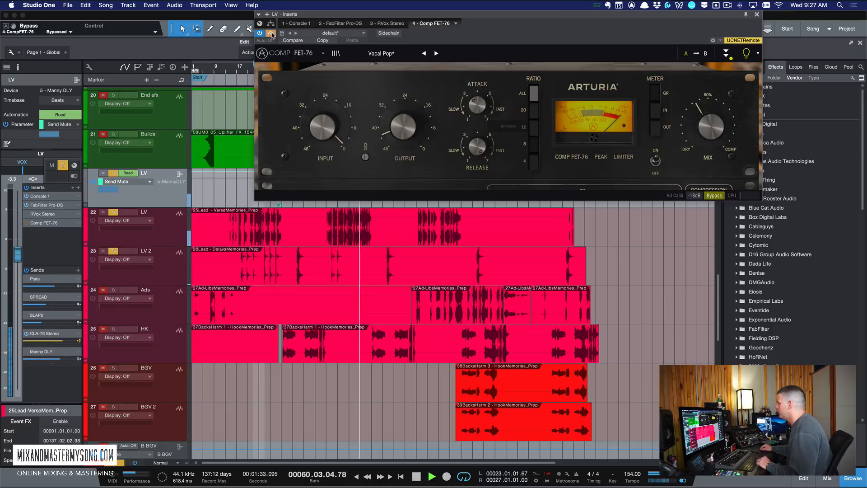
left_click(271, 33)
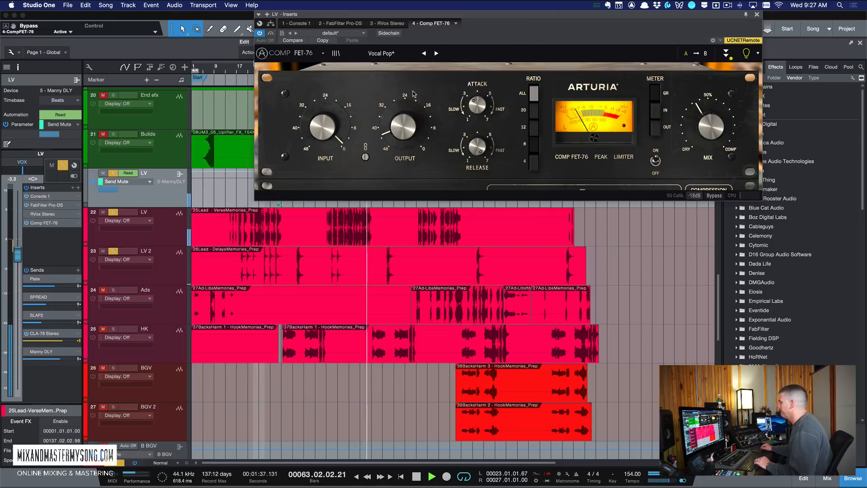
key("space")
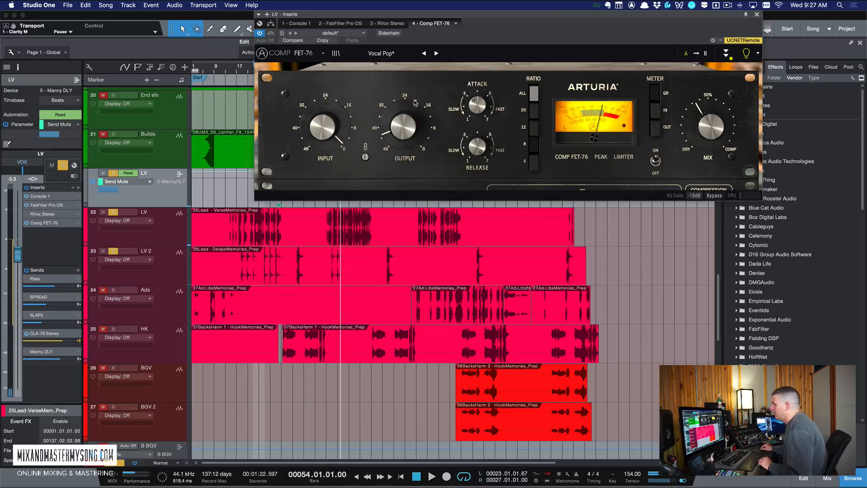
Expand the FET-76's advanced side-chain section and set the band equalizer to boost around 3780 Hz
left_click_drag(564, 17, 503, 26)
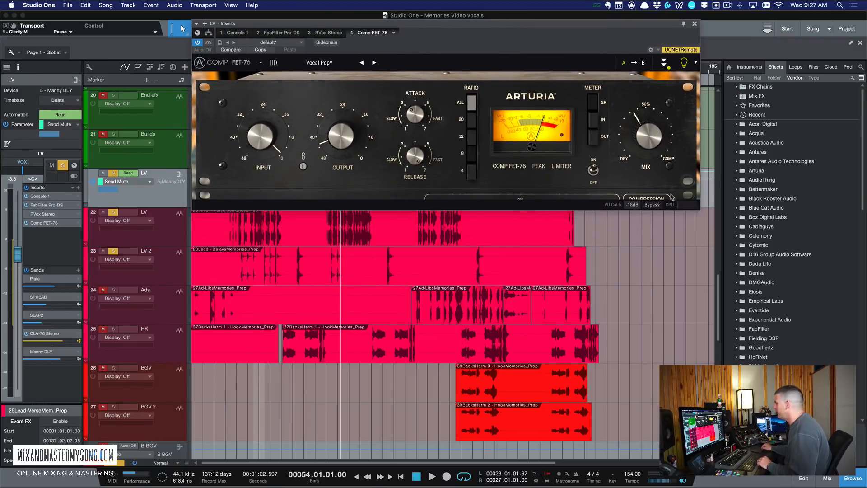
left_click(664, 63)
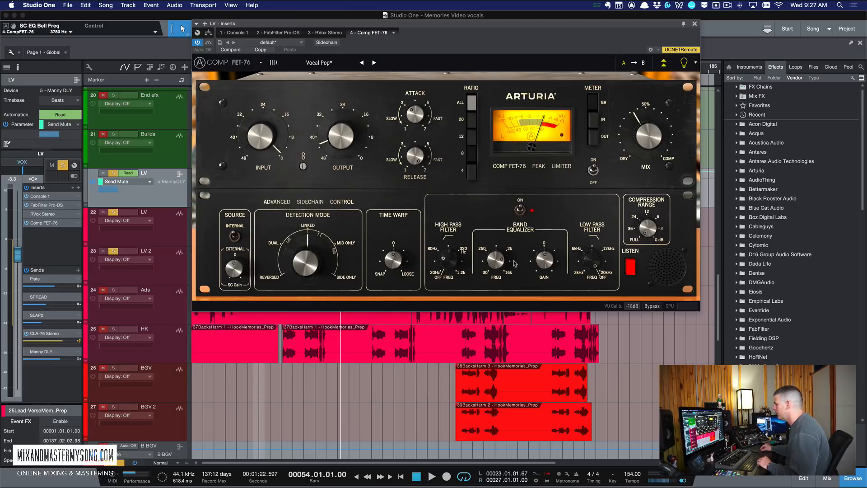
left_click_drag(545, 260, 546, 256)
During playback, return the FET-76 mix to 100% and back the input gain off from its maximum
key("space")
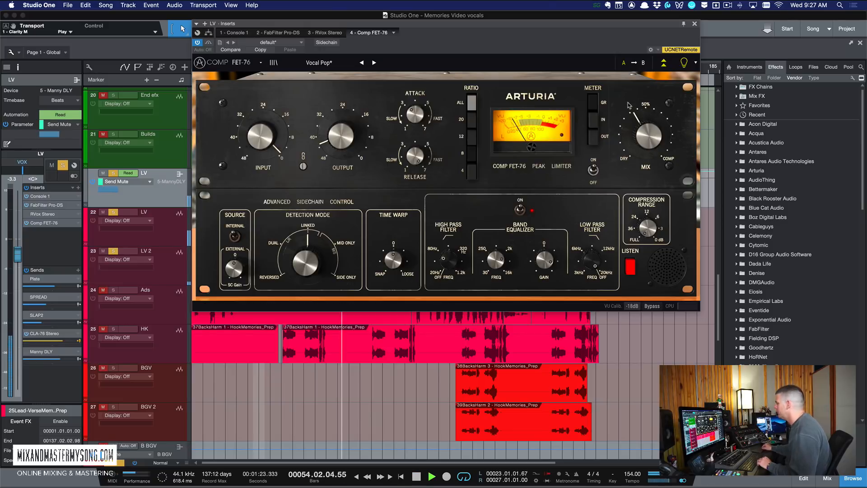
left_click_drag(646, 135, 649, 146)
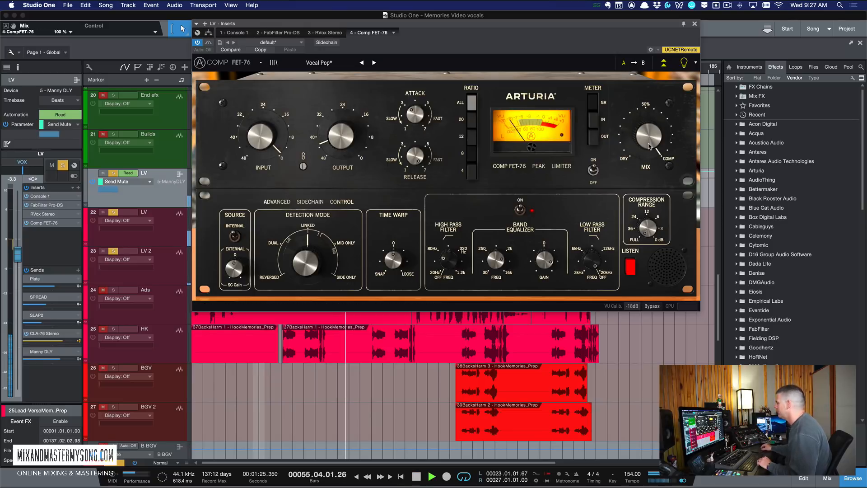
left_click_drag(260, 135, 261, 124)
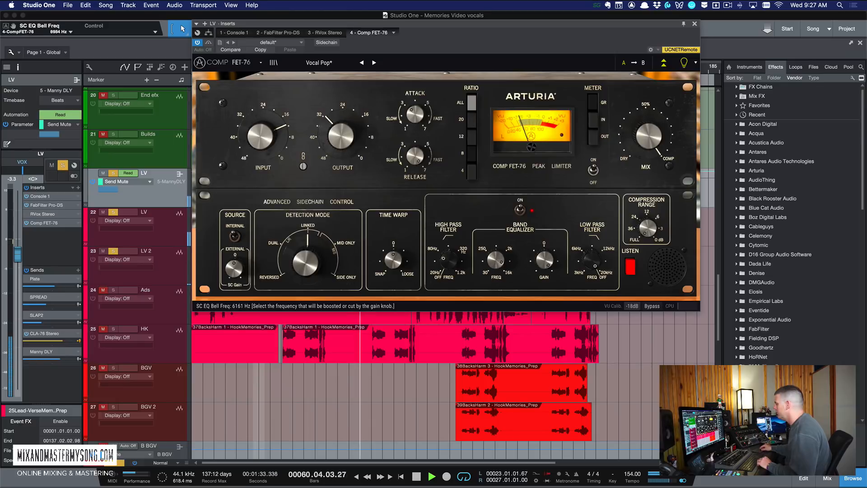
Monitor the side-chain signal, then set its high-pass filter to maximum, low-pass to 0.828 and band frequency to about 9 kHz
left_click_drag(496, 260, 496, 253)
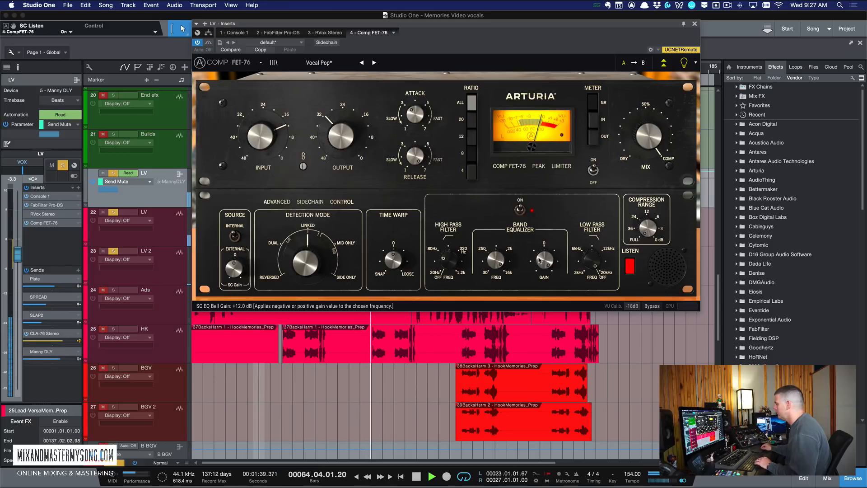
key("space")
left_click(451, 263)
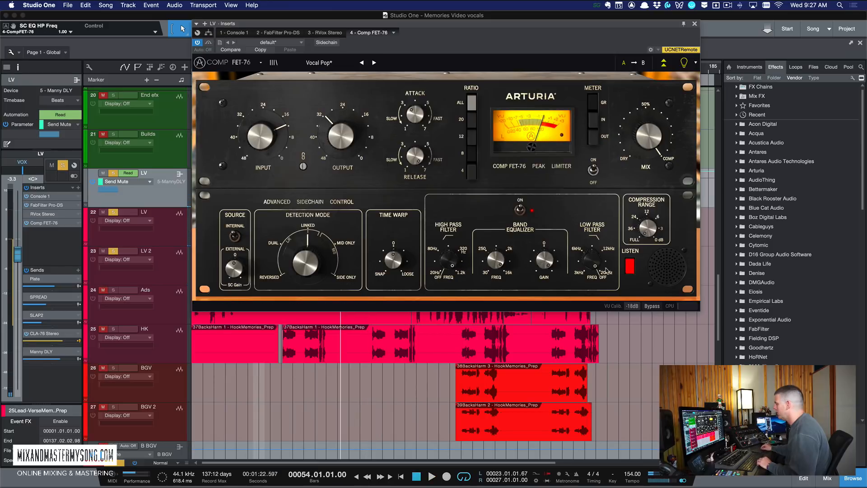
mouse_move(606, 270)
left_mouse_down()
mouse_move(606, 307)
mouse_move(590, 265)
left_mouse_up()
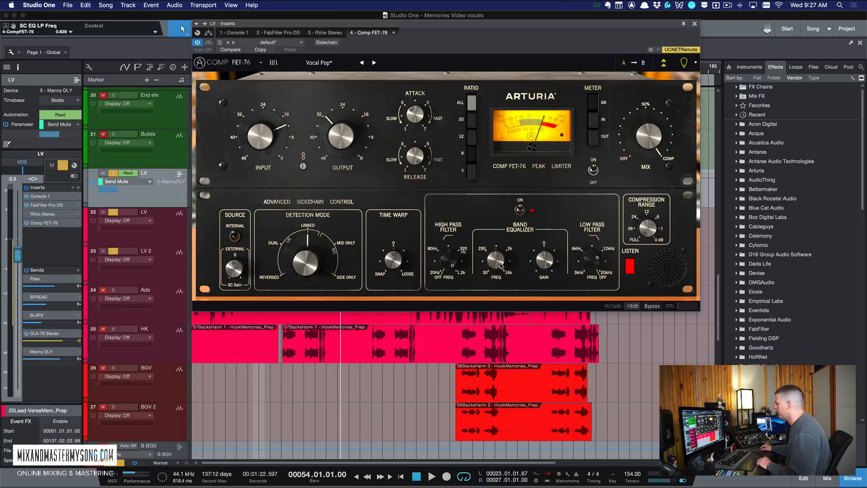
left_click_drag(512, 258, 512, 271)
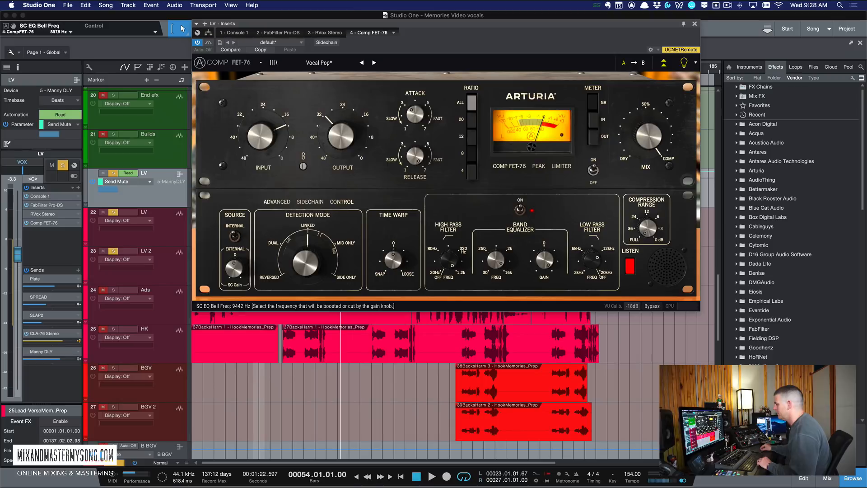
left_click(457, 265)
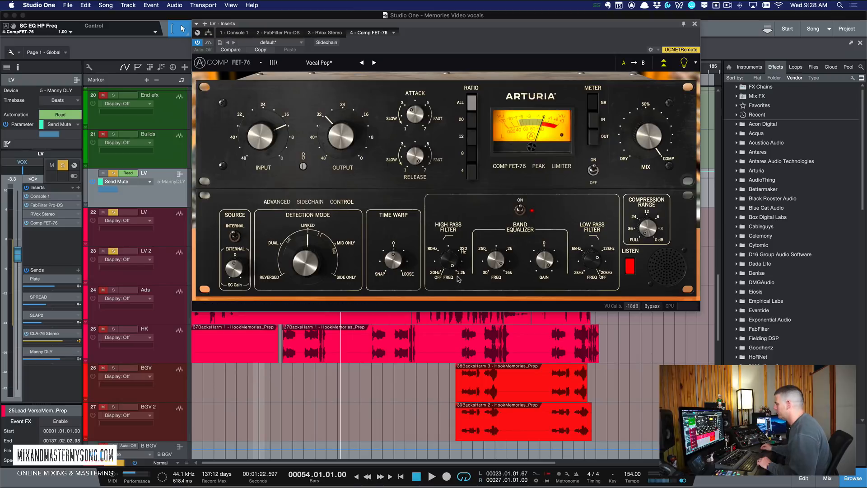
Play the vocal to hear the filtered side-chain signal, stop playback, and switch side-chain Listen off
key("space")
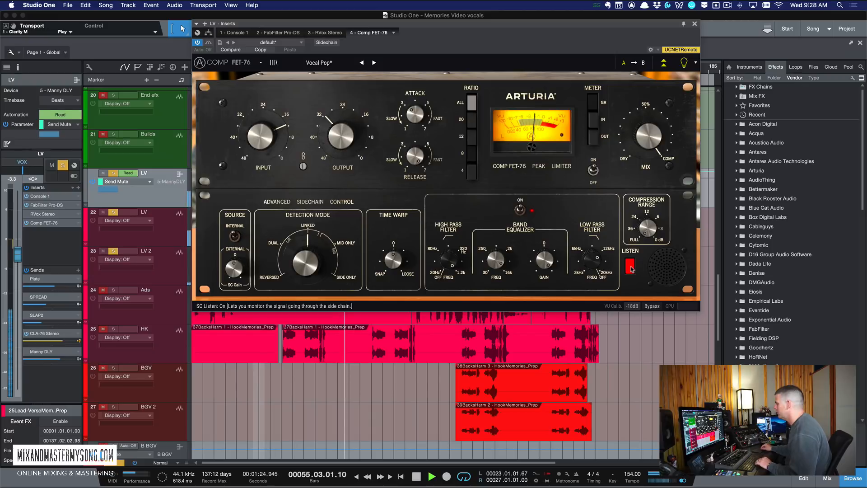
key("space")
left_click(631, 269)
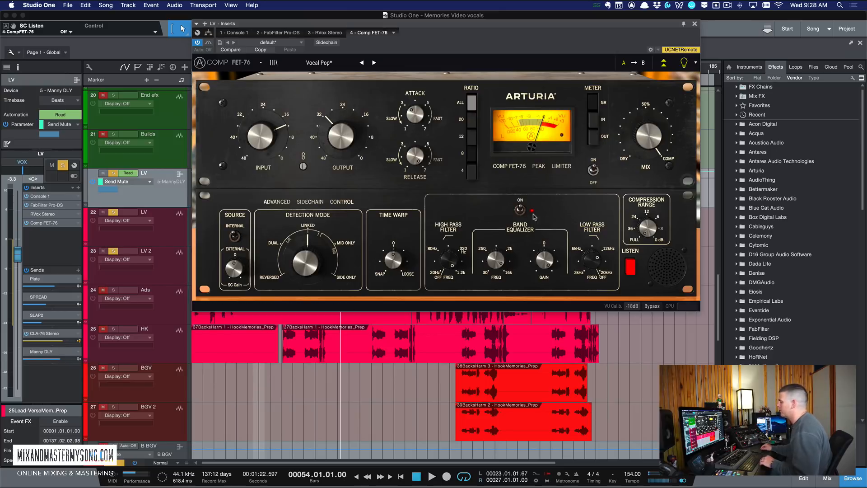
During playback, set the FET-76 input gain to -9.60 dB, compare bypassed and active, and stop playback
key("space")
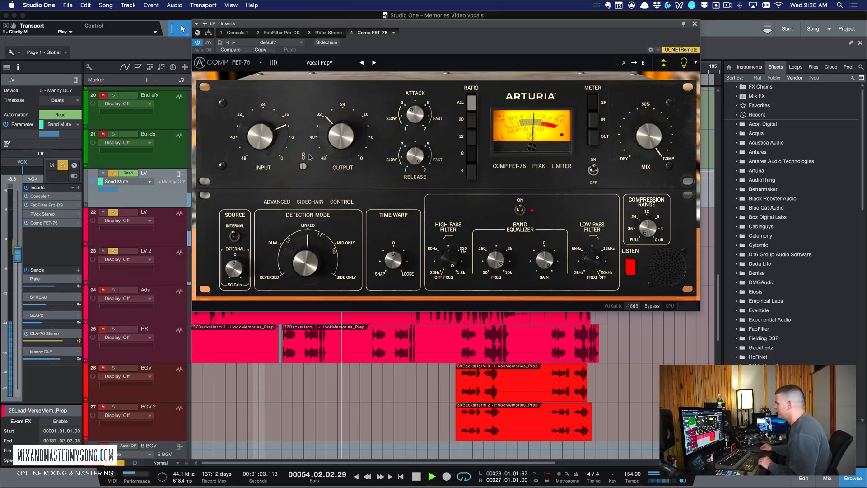
left_click_drag(260, 136, 261, 129)
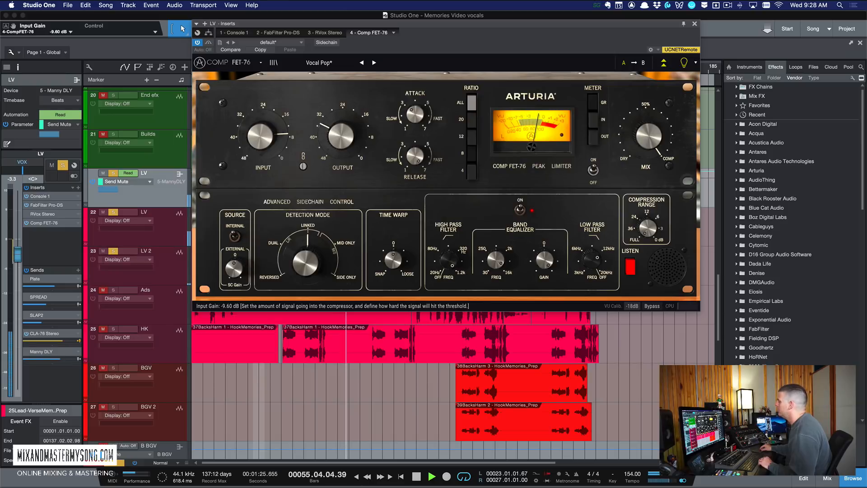
left_click(209, 43)
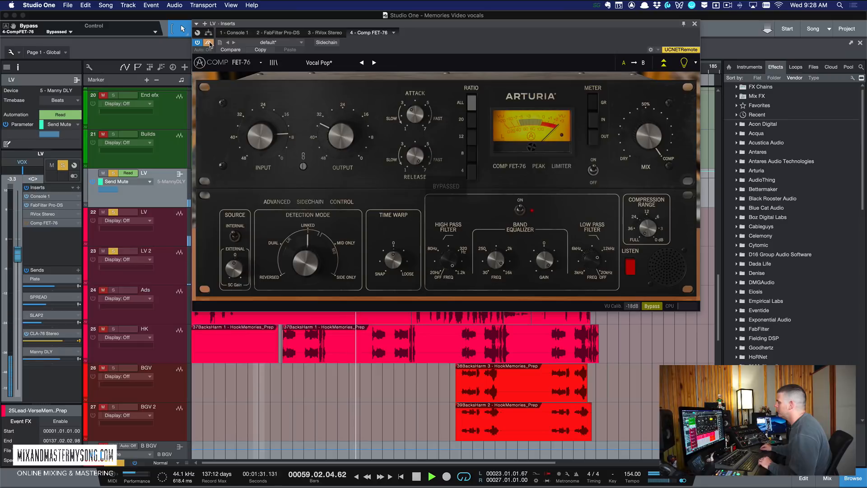
left_click(209, 42)
key("space")
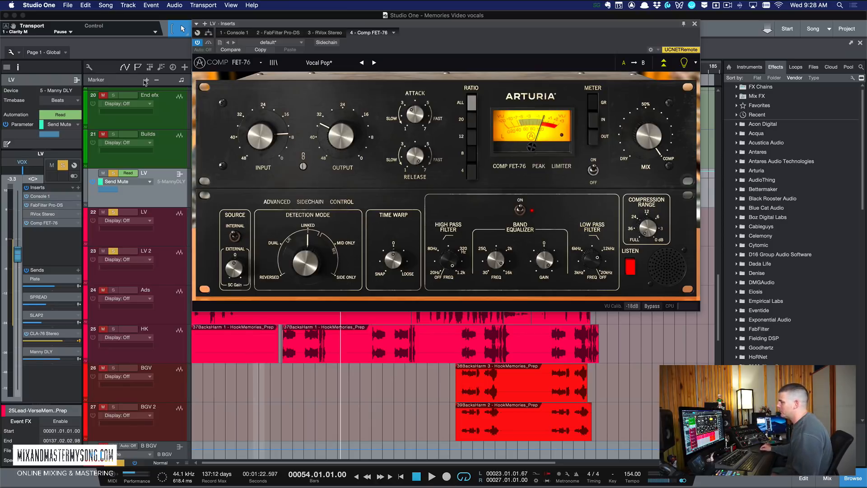
Unsolo the LV vocal bus and close the FET-76 window
left_click(170, 192)
left_click(113, 175)
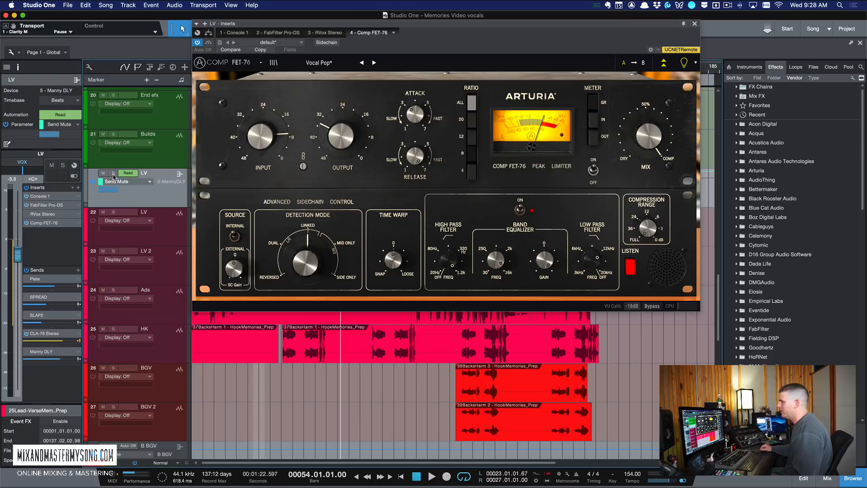
left_click(695, 24)
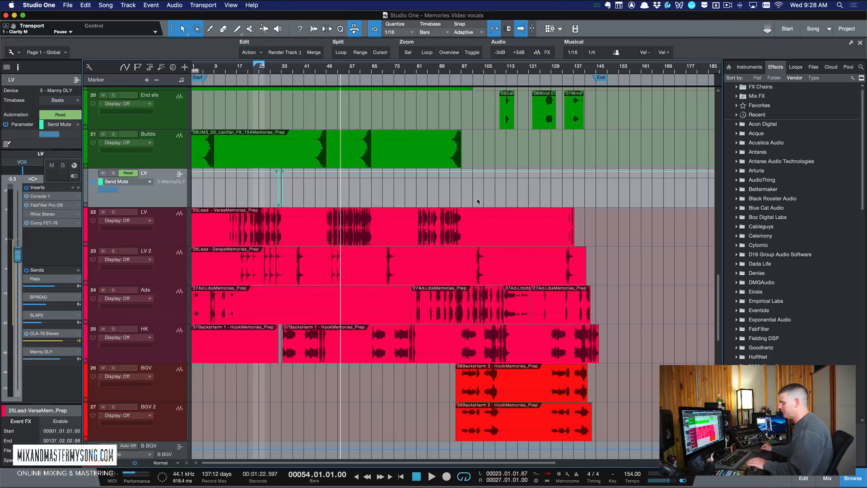
Show the mixer, solo the DRUMS bus, start playback, and open its Comp VCA-65 insert
key("F3")
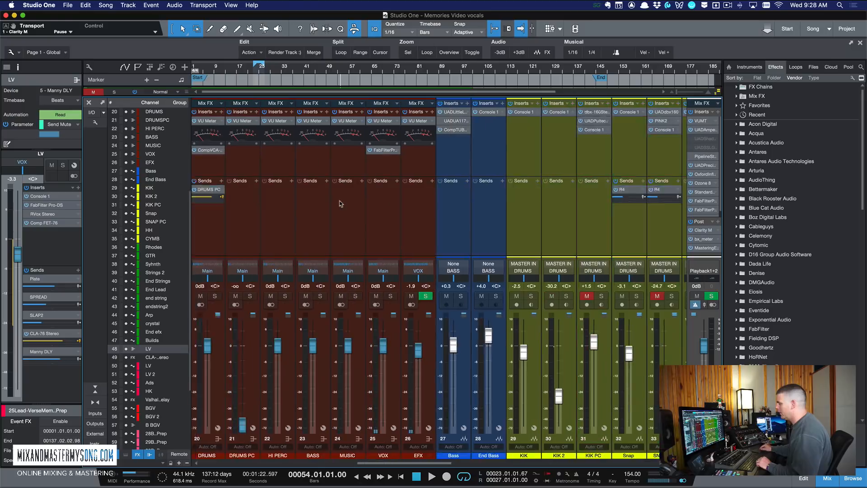
scroll(340, 204, "left", 5)
left_click(380, 237)
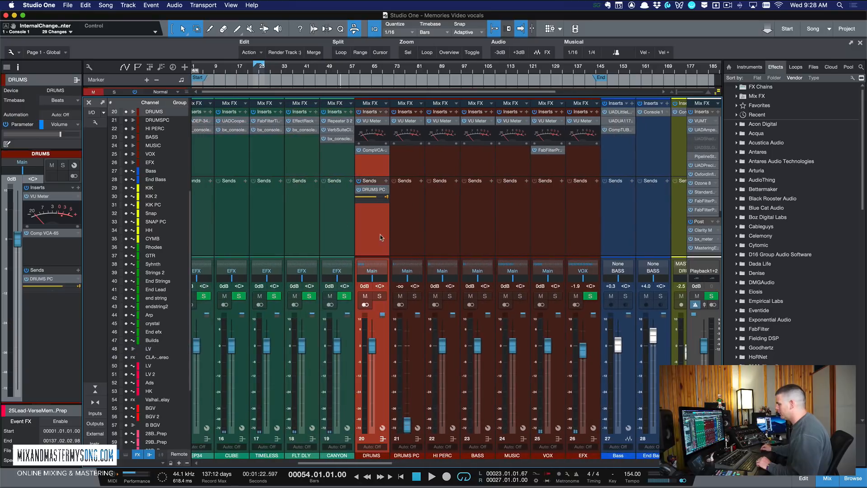
left_click(382, 296)
key("space")
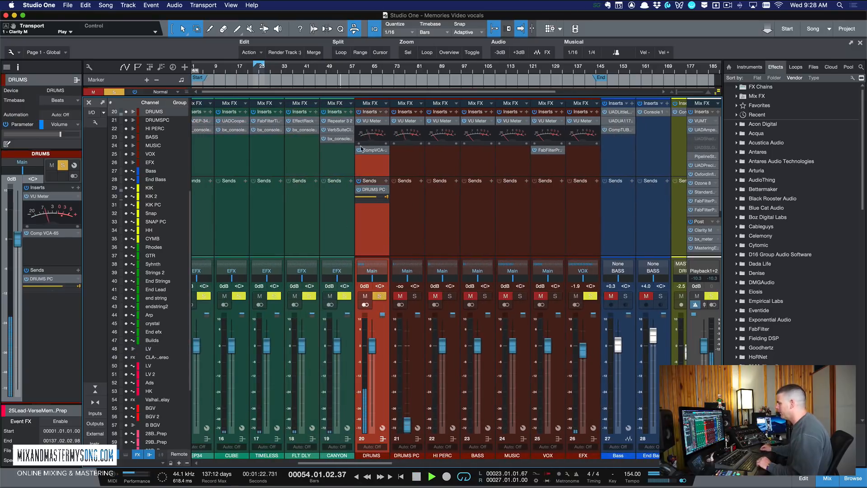
double_click(373, 153)
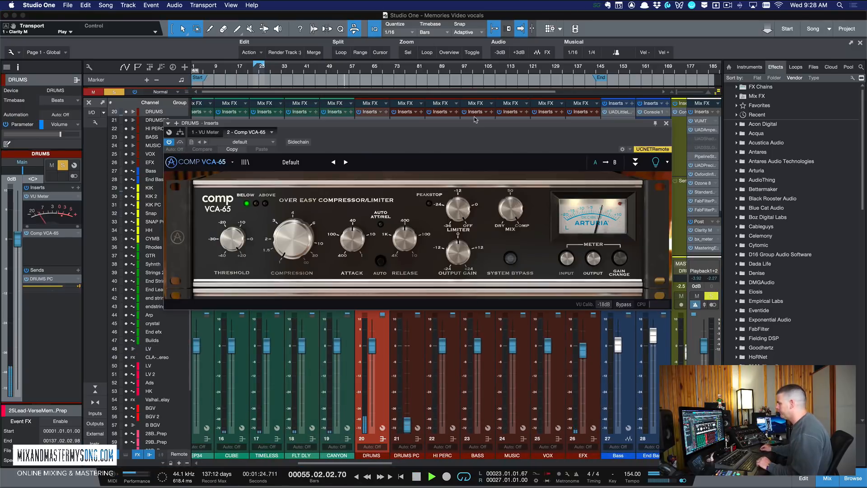
Stop playback and look over the individual drum channels beside the DRUMS bus in the mixer
left_click_drag(458, 126, 494, 81)
key("space")
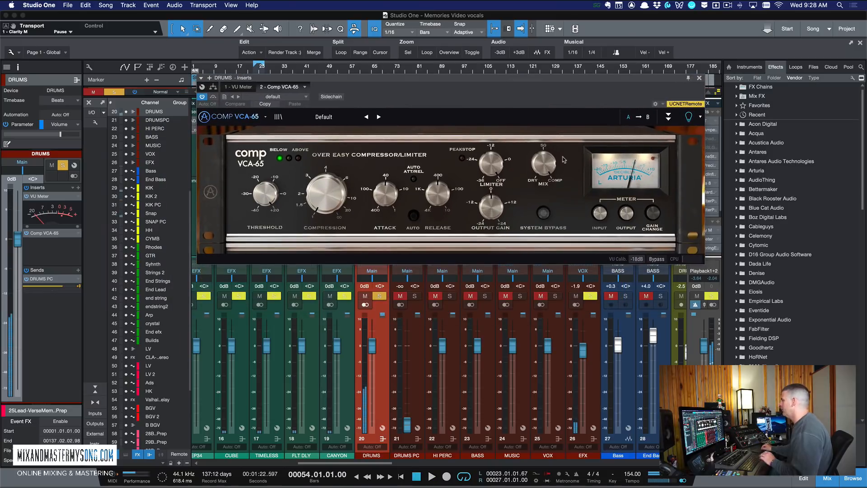
left_click_drag(572, 85, 548, 82)
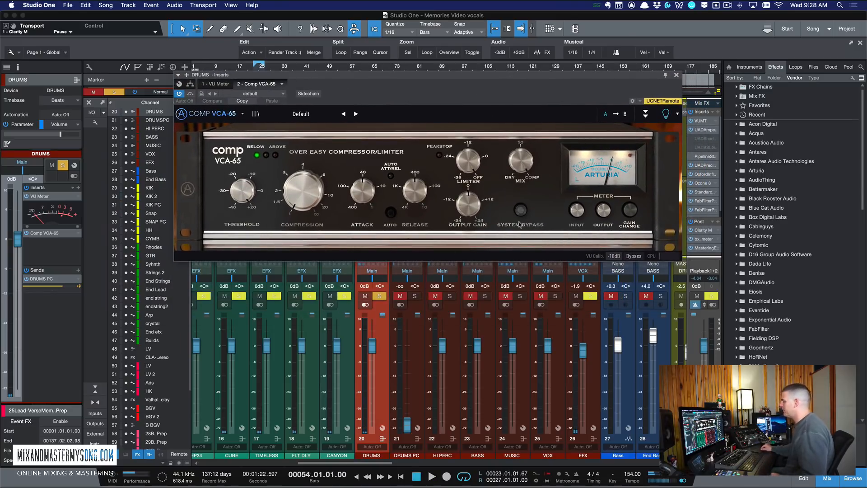
scroll(583, 322, "right", 5)
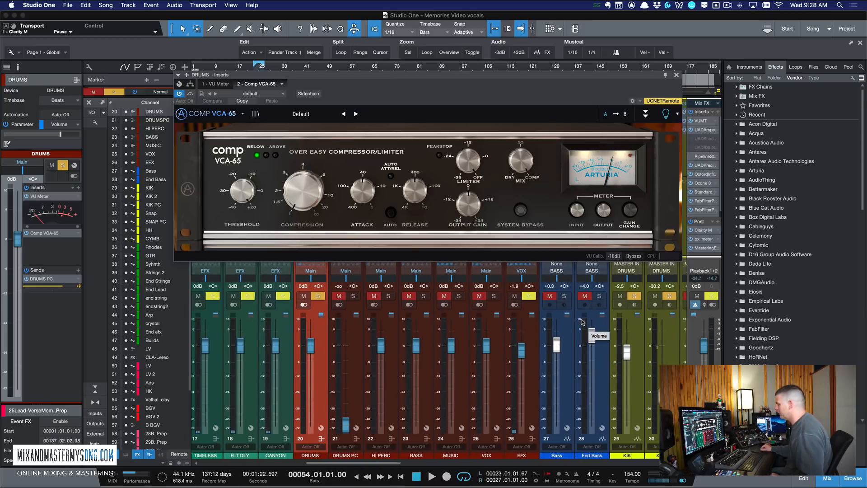
left_click_drag(597, 76, 432, 68)
scroll(664, 215, "right", 5)
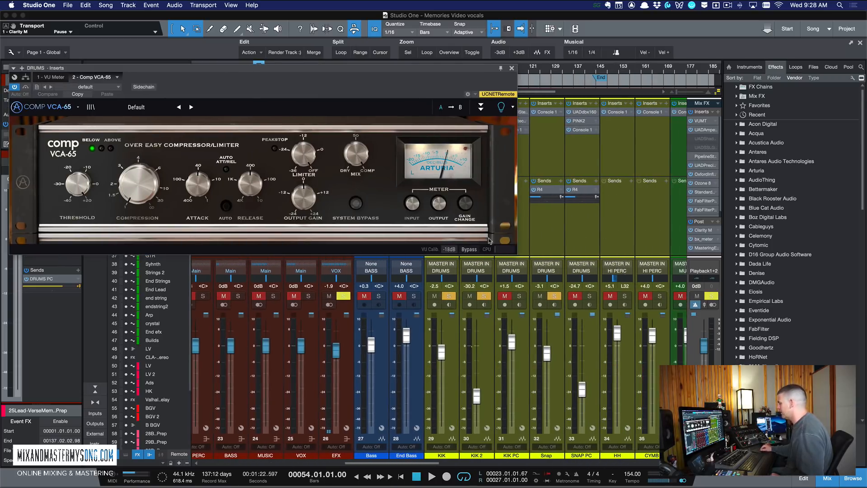
scroll(632, 221, "left", 5)
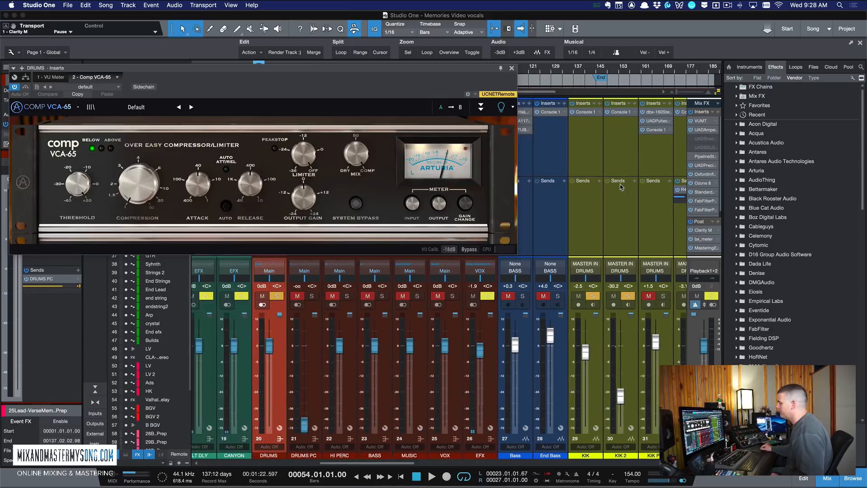
left_click_drag(463, 69, 597, 82)
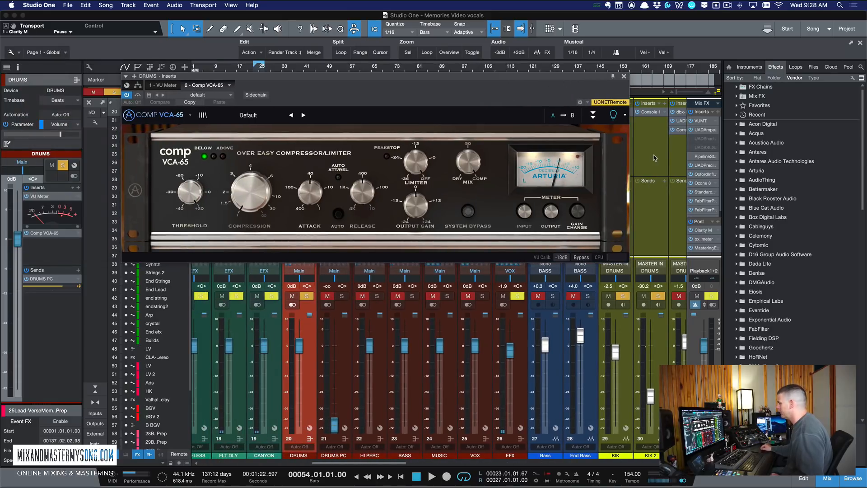
scroll(654, 158, "left", 2)
left_click_drag(308, 85, 361, 79)
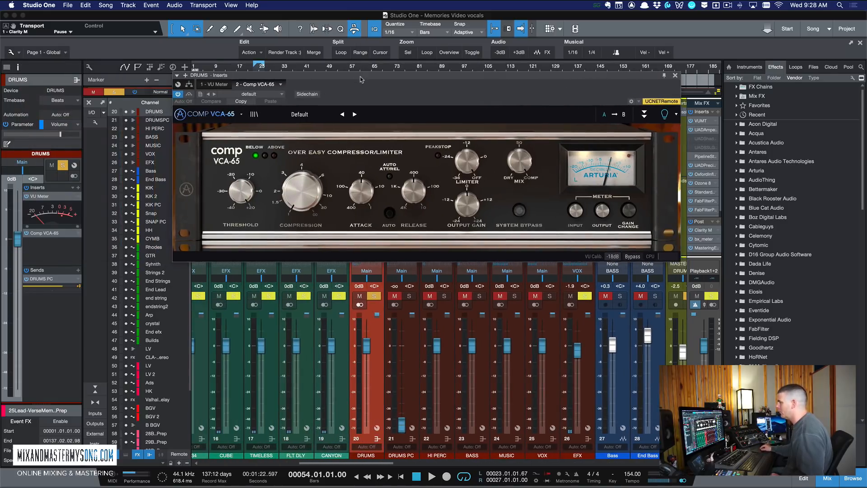
Load the Drum Bus Density & Aggression preset in the Comp VCA-65
left_click(311, 114)
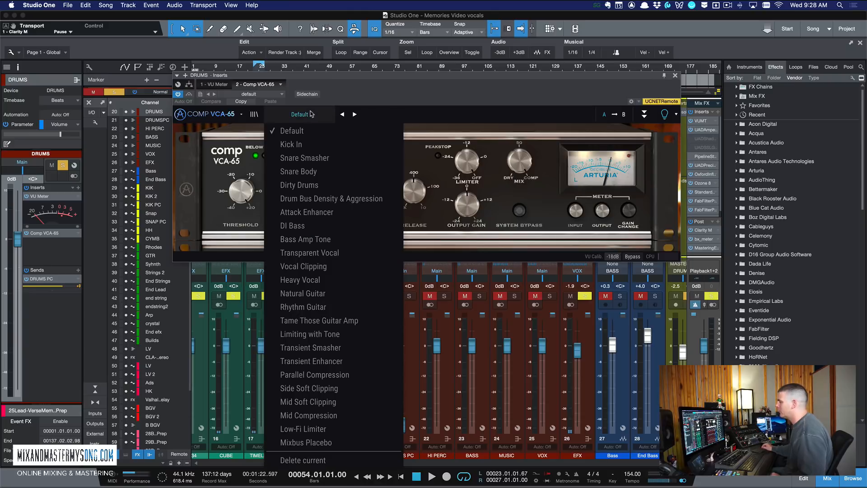
left_click(310, 199)
left_click_drag(405, 78, 444, 75)
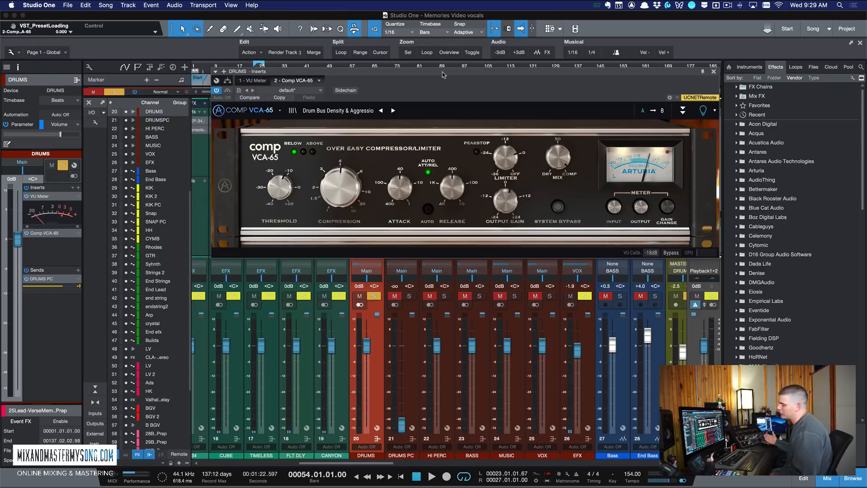
left_click_drag(443, 76, 438, 70)
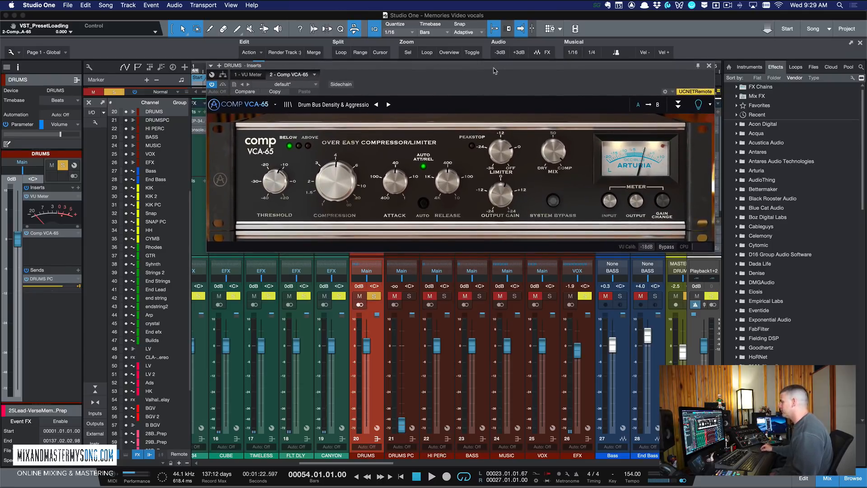
Examine the inserts on the kick, snap and other percussion channels, and return to the DRUMS bus
left_click_drag(495, 71, 259, 74)
scroll(302, 280, "right", 5)
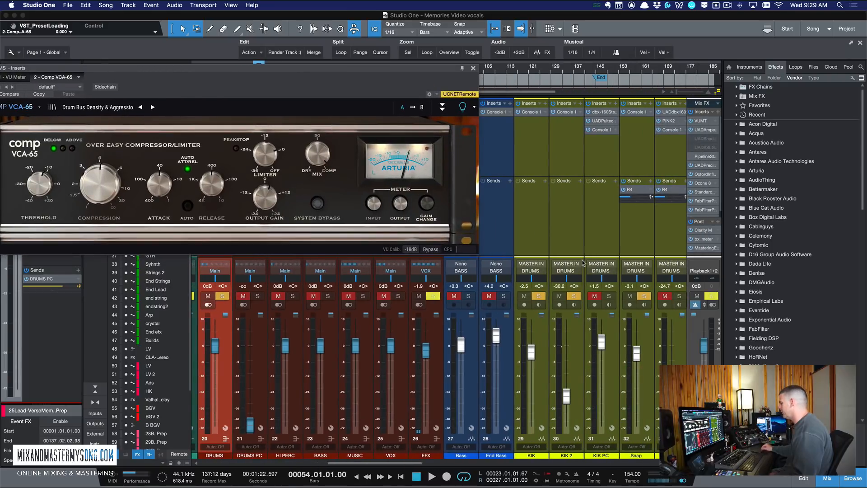
scroll(582, 262, "right", 3)
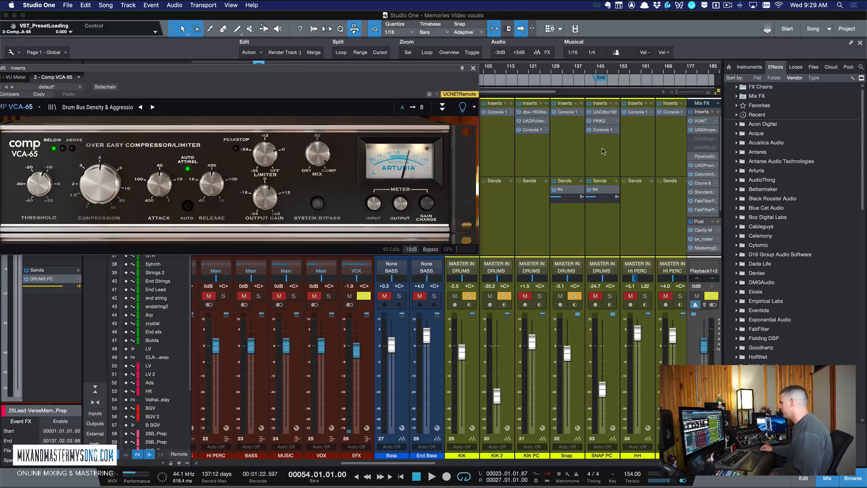
scroll(587, 165, "left", 8)
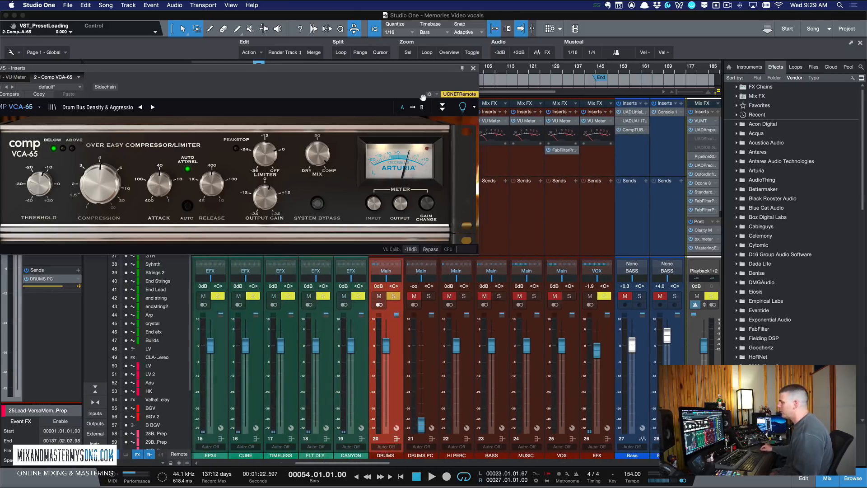
left_click_drag(317, 73, 489, 66)
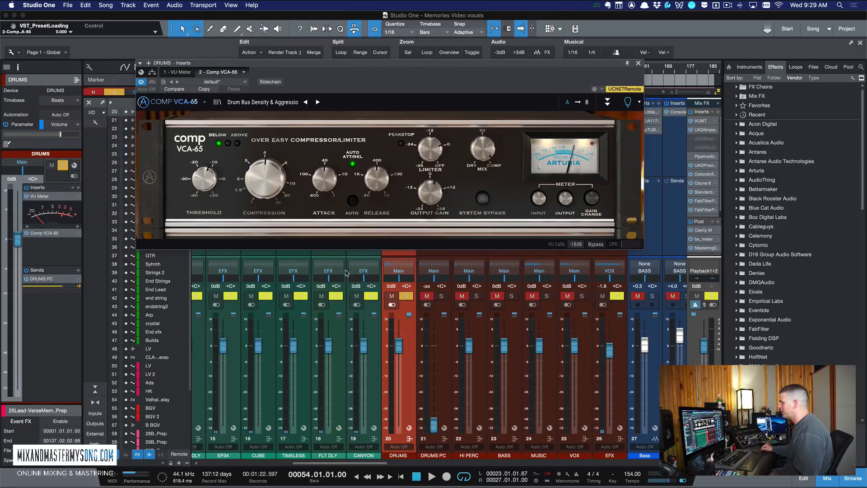
scroll(369, 280, "left", 2)
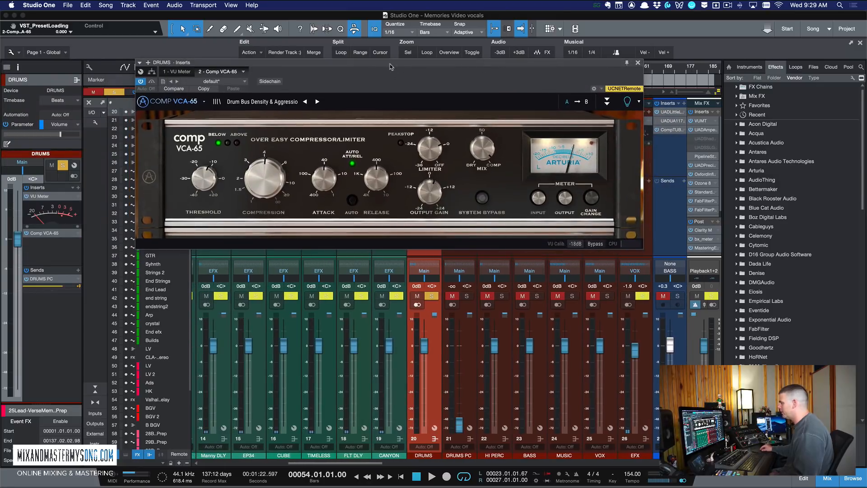
left_click_drag(393, 62, 464, 38)
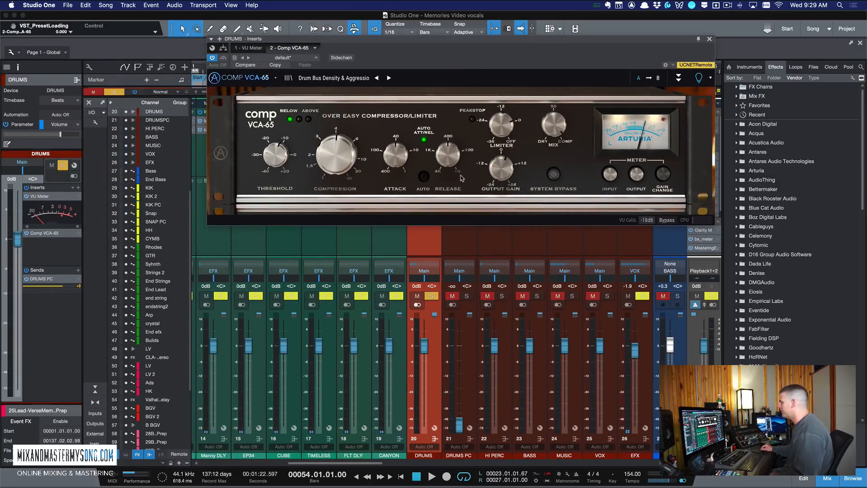
left_click_drag(563, 56, 441, 53)
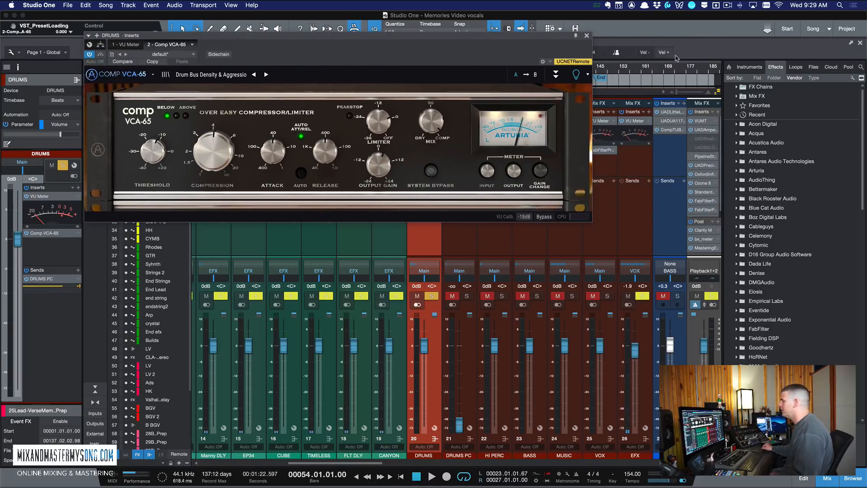
Open the UAD dbx 160 insert on the SNAP PC channel, view it beside the VCA-65, and close it
scroll(659, 166, "right", 10)
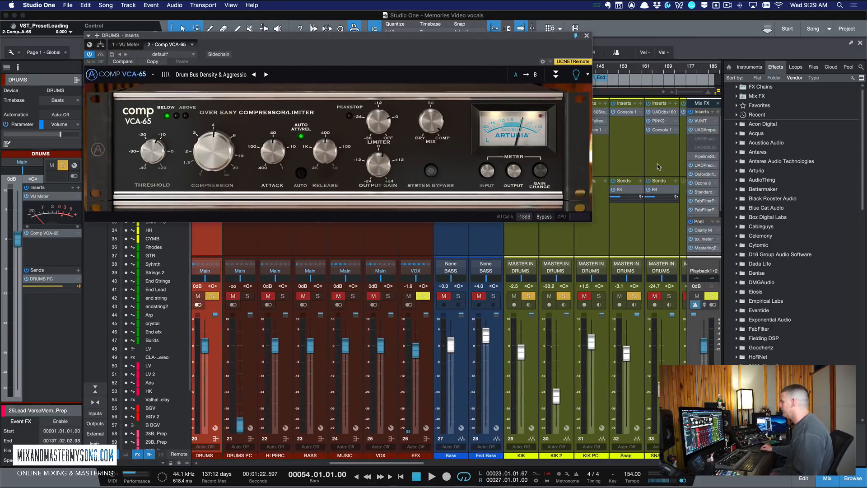
left_click(628, 112)
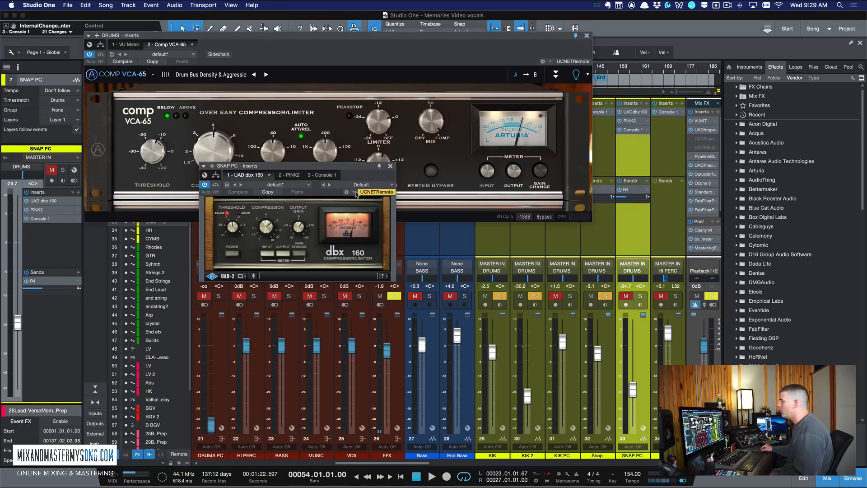
left_click_drag(354, 170, 530, 209)
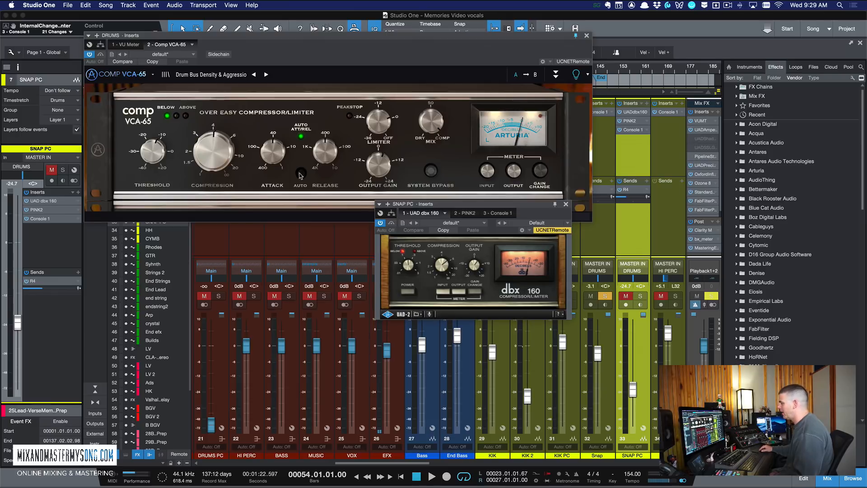
left_click(566, 204)
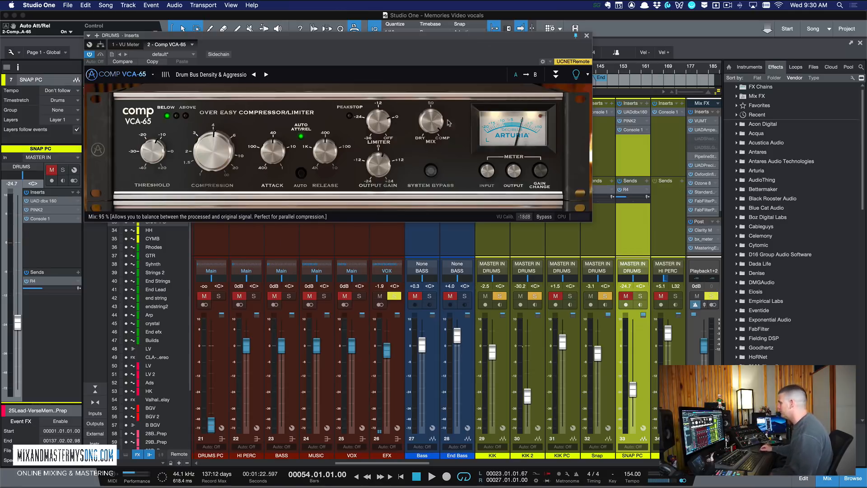
Expand the VCA-65's advanced side-chain controls to review them, and collapse the section again
left_click(556, 75)
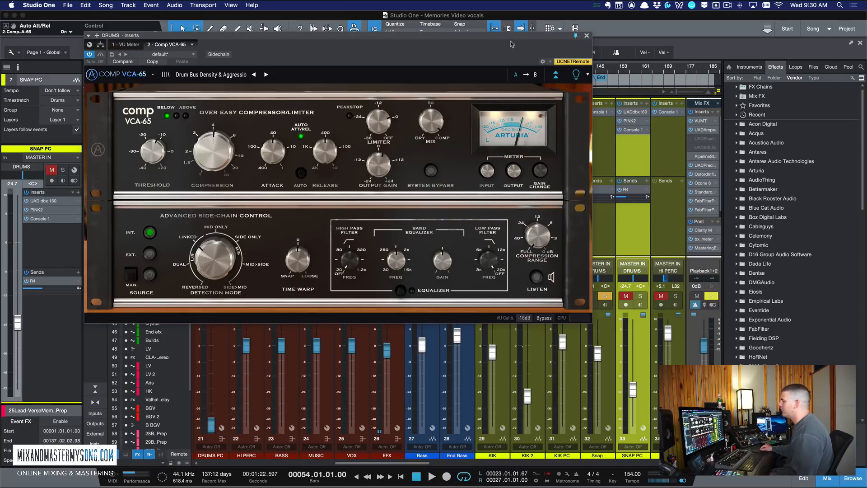
left_click_drag(511, 43, 630, 96)
left_click(626, 75)
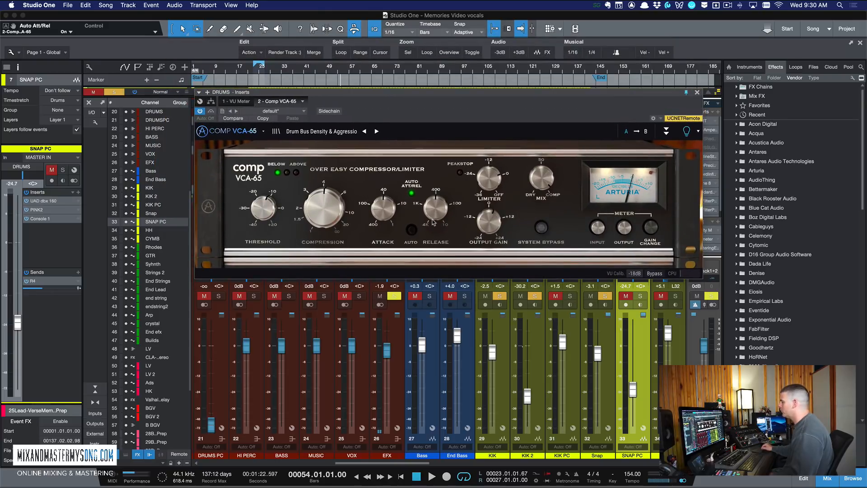
Play the drums and set the VCA-65 threshold to -40.0 and the dry/comp mix to 31.2 %
left_click_drag(490, 94, 488, 144)
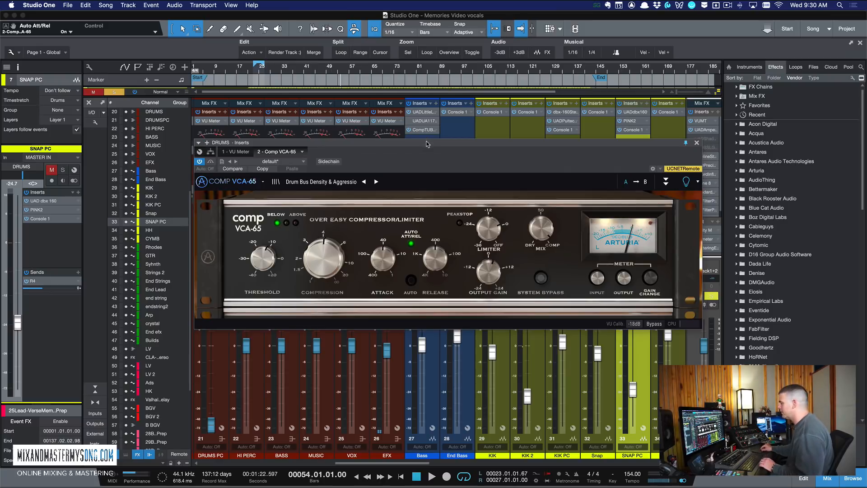
left_click_drag(430, 143, 417, 165)
key("space")
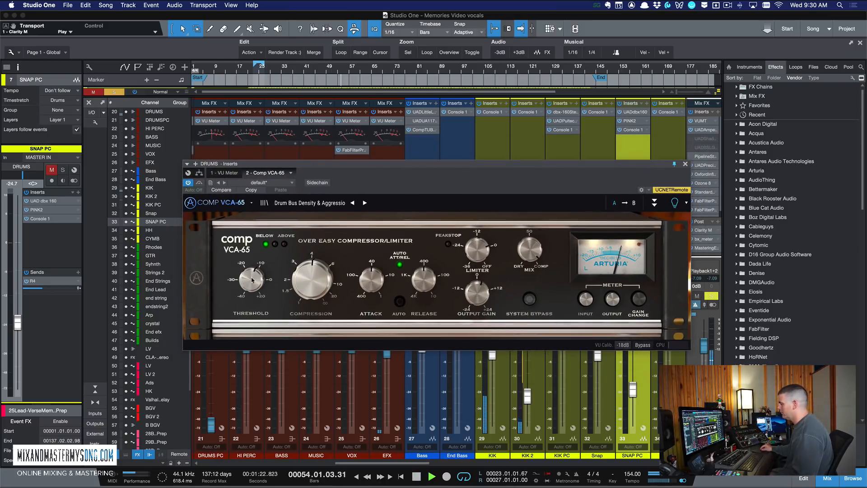
left_click_drag(252, 280, 252, 333)
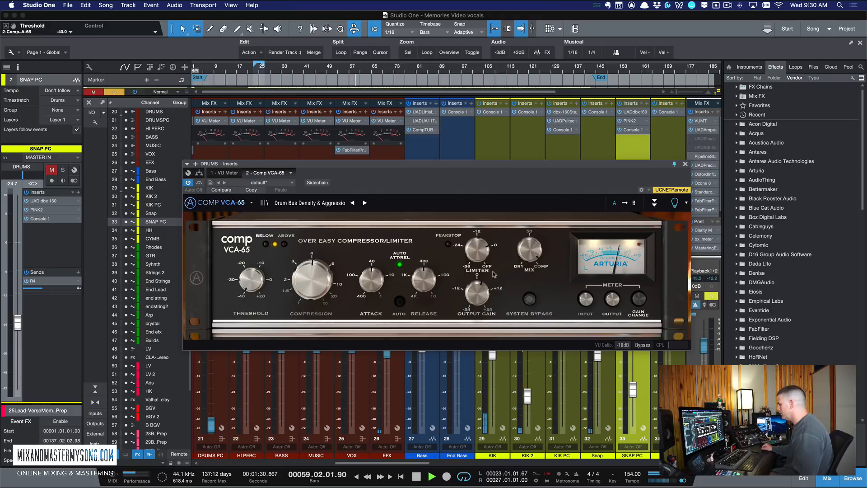
mouse_move(530, 249)
left_mouse_down()
mouse_move(530, 304)
mouse_move(530, 251)
left_mouse_up()
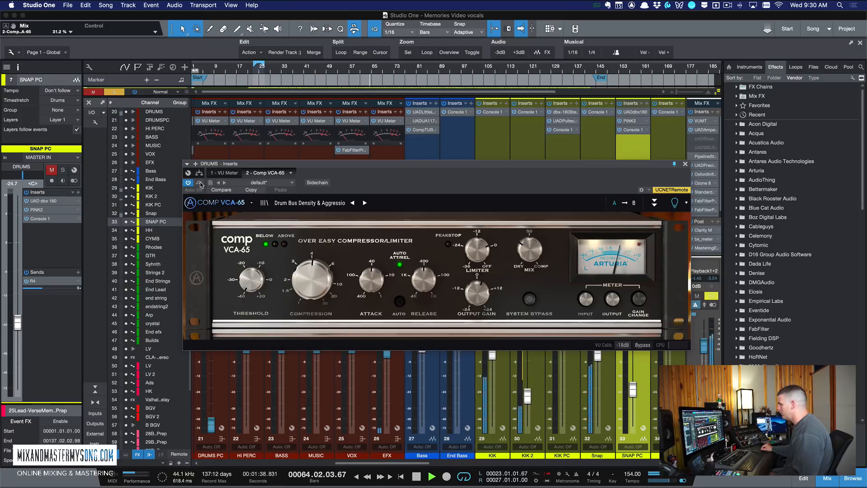
Play the drums from bar 23, compare the VCA-65 bypassed and active while raising its output gain, and stop playback
left_click(254, 75)
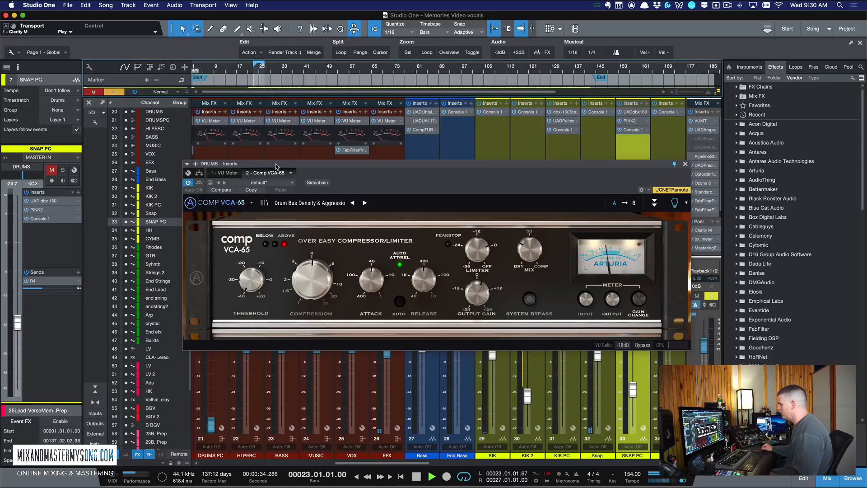
left_click(200, 183)
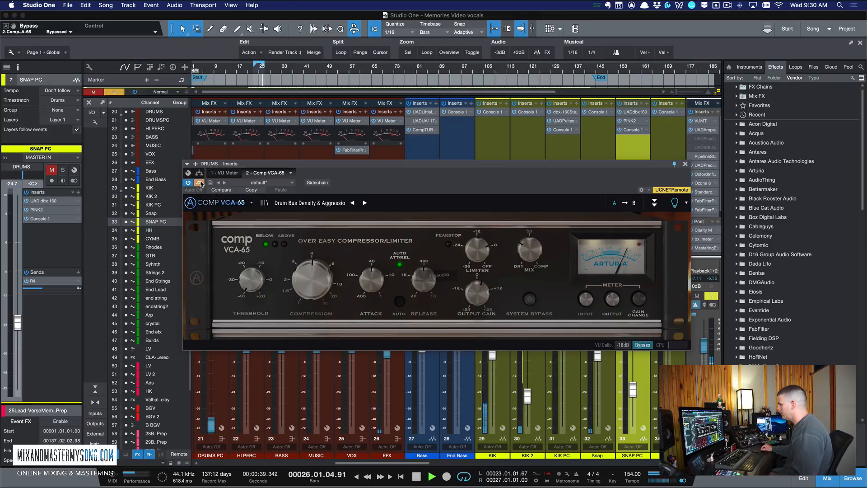
left_click(199, 183)
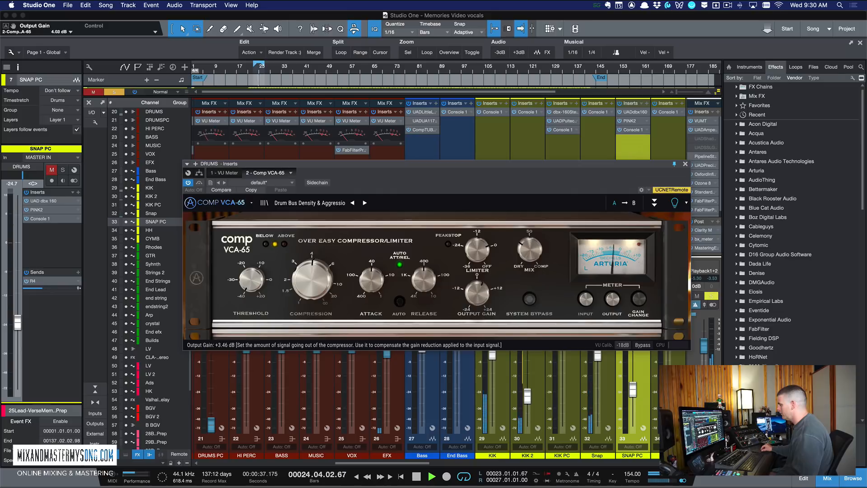
left_click(199, 183)
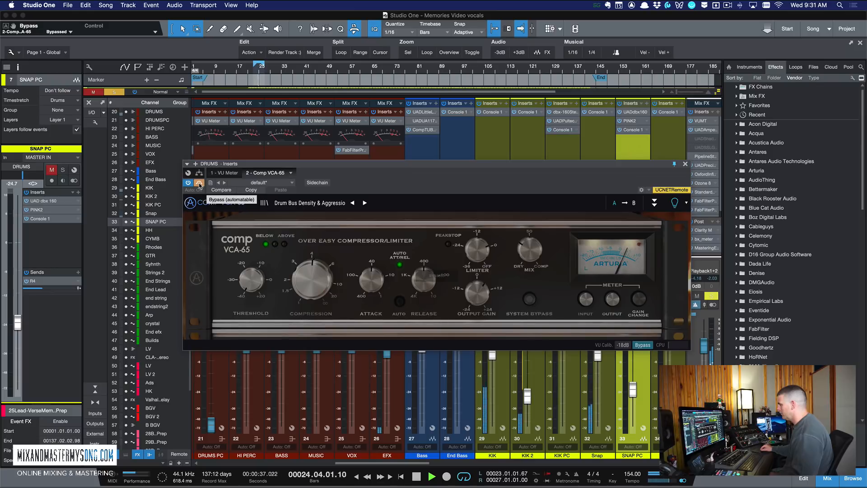
left_click(199, 184)
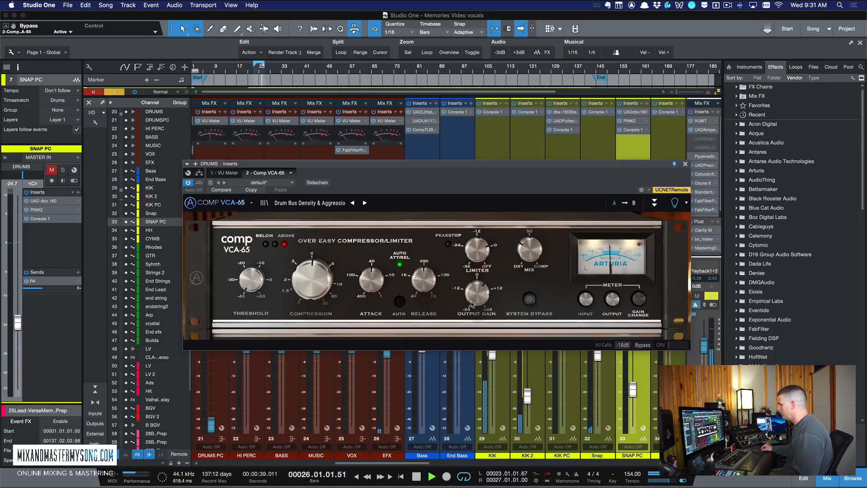
key("space")
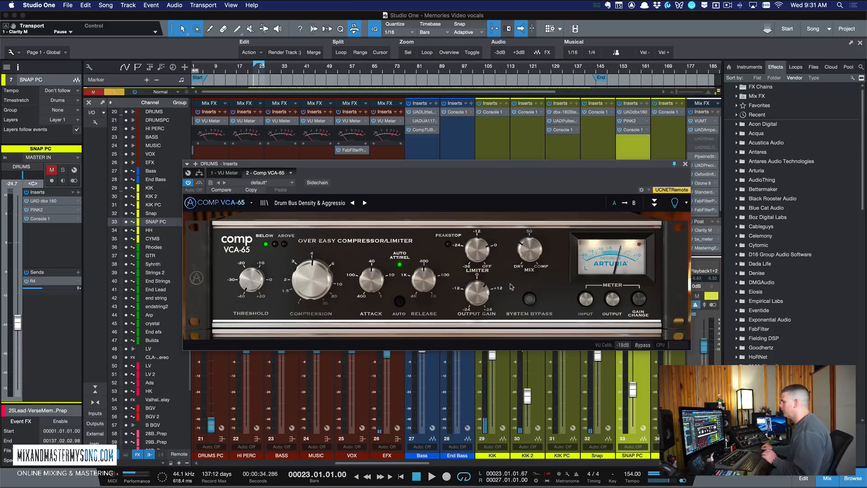
Show the VCA-65's advanced side-chain controls and switch on the side-chain equalizer
left_click_drag(597, 166, 604, 127)
left_click(651, 189)
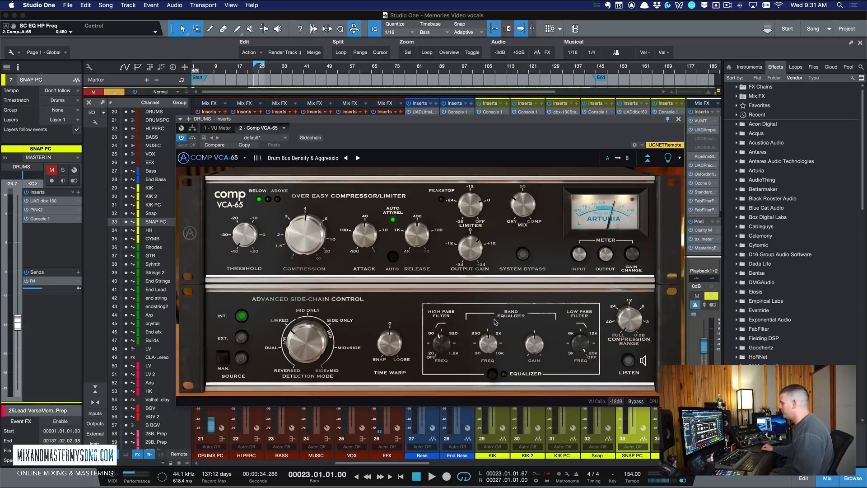
left_click(492, 373)
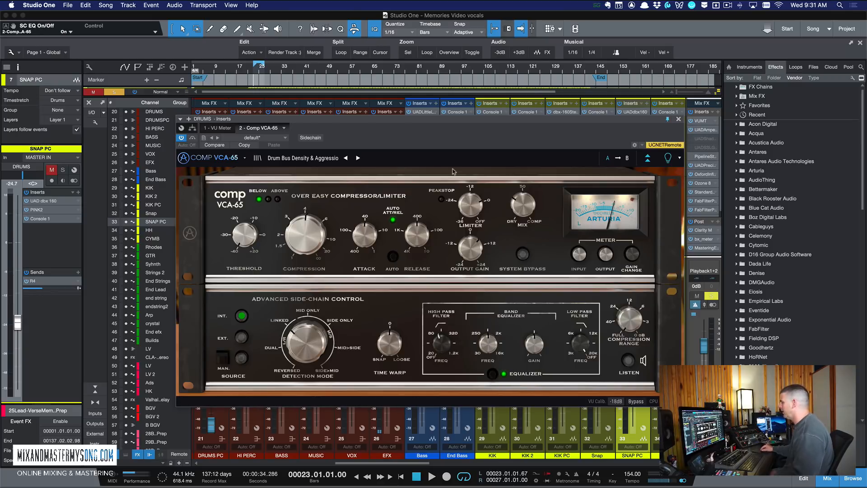
Compare the VCA-65 bypassed and active during drum playback from bar 23, setting its output gain to +9.22 dB, and stop and shift its window slightly up
key("space")
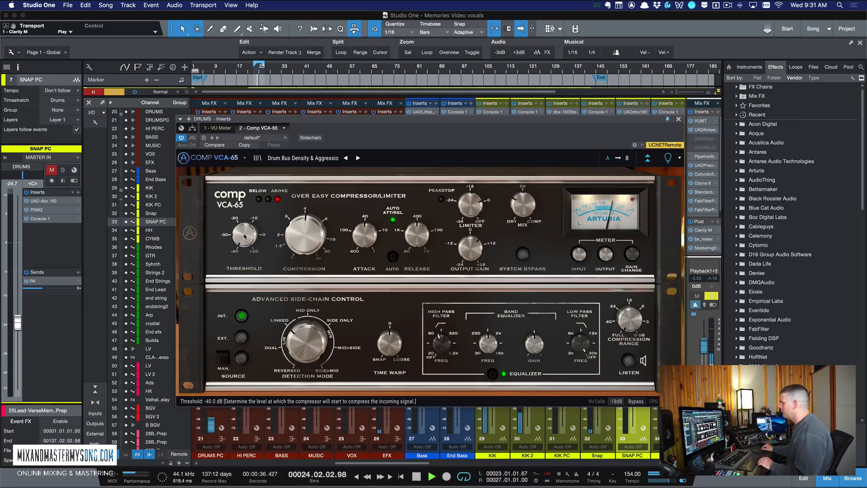
left_click(193, 138)
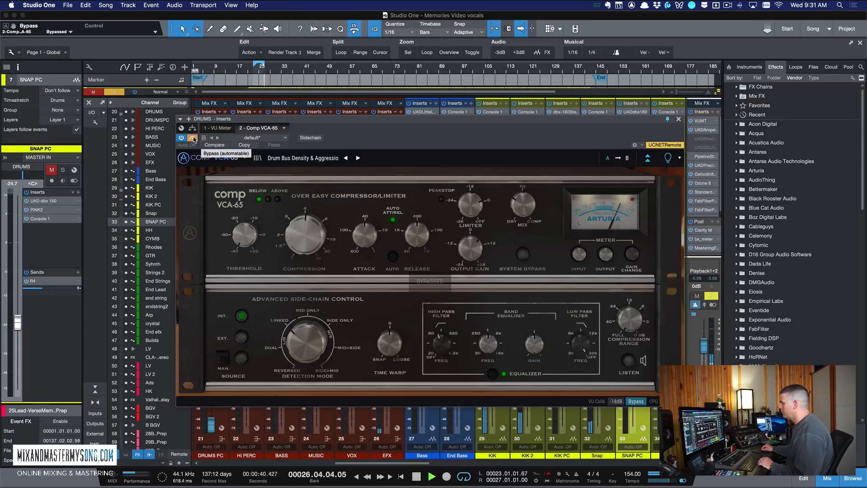
left_click(193, 138)
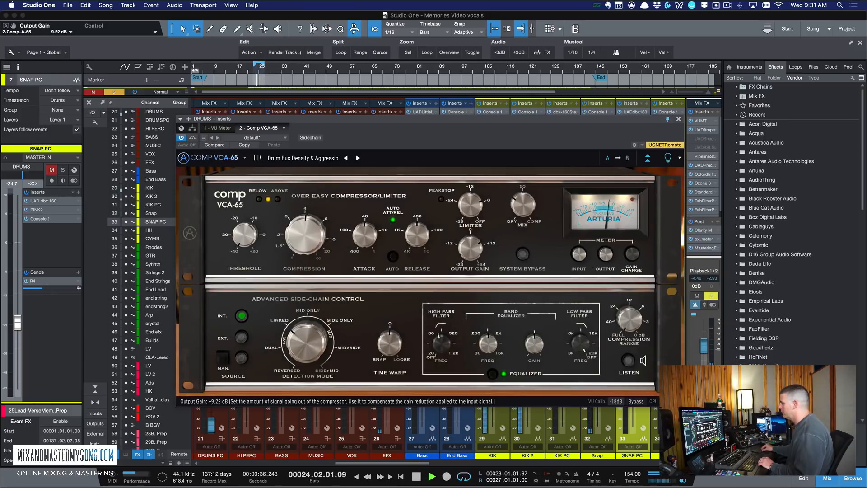
left_click(193, 138)
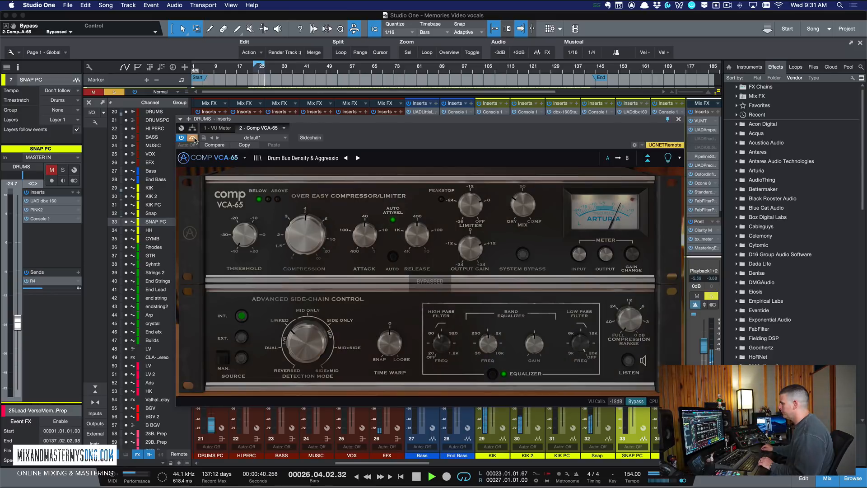
left_click(192, 138)
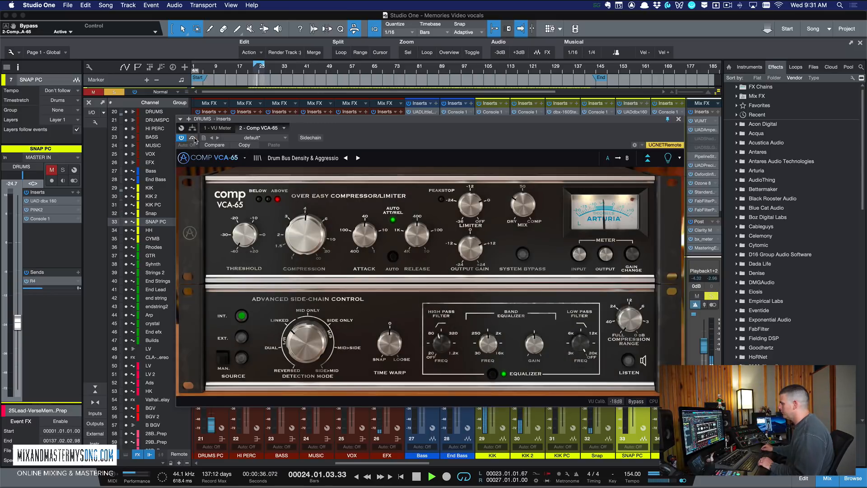
key("space")
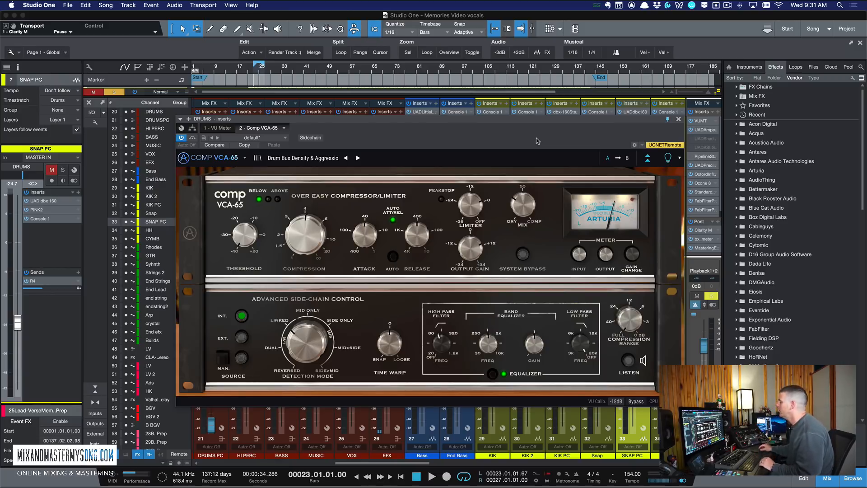
left_click_drag(537, 125, 541, 113)
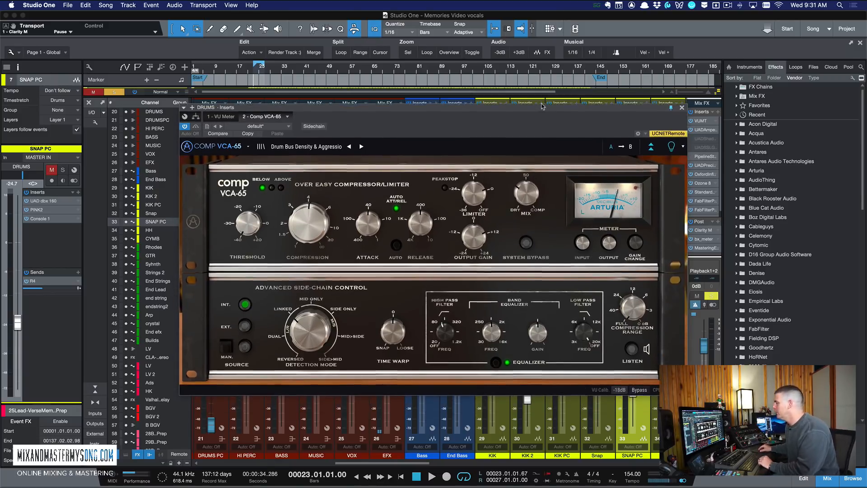